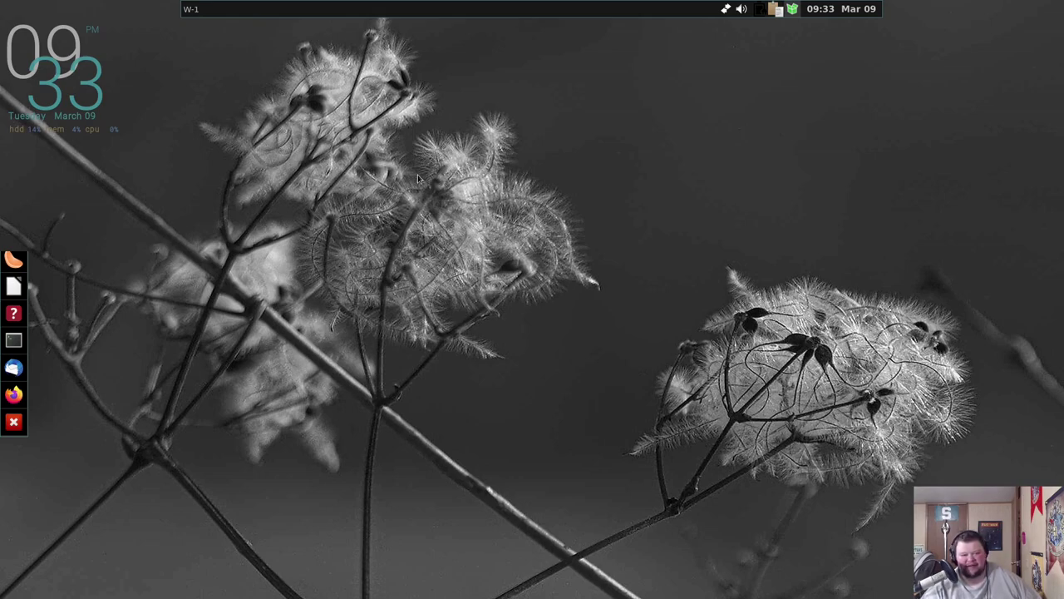
Step: Log out of the current Fluxbox session
{"action": "right_click", "coordinate": [483, 183]}
{"action": "left_click", "coordinate": [476, 128]}
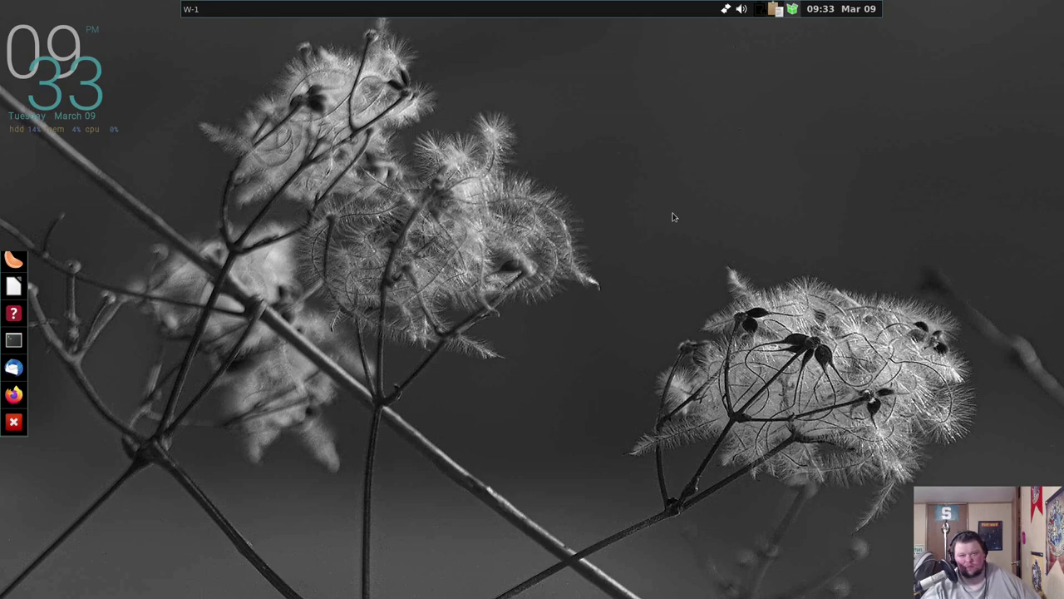
{"action": "right_click", "coordinate": [350, 225]}
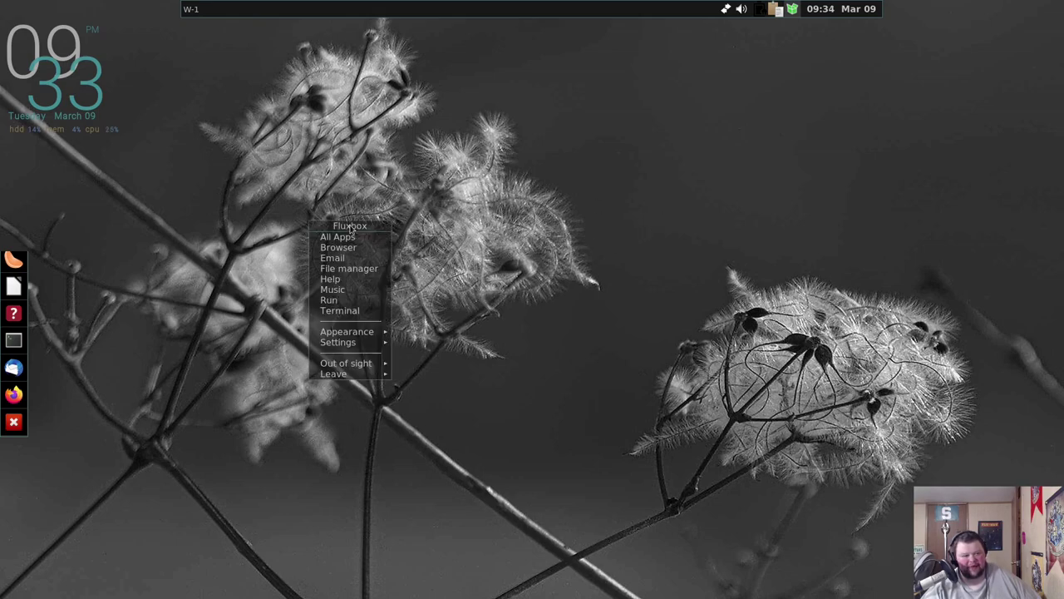
{"action": "mouse_move", "coordinate": [376, 375]}
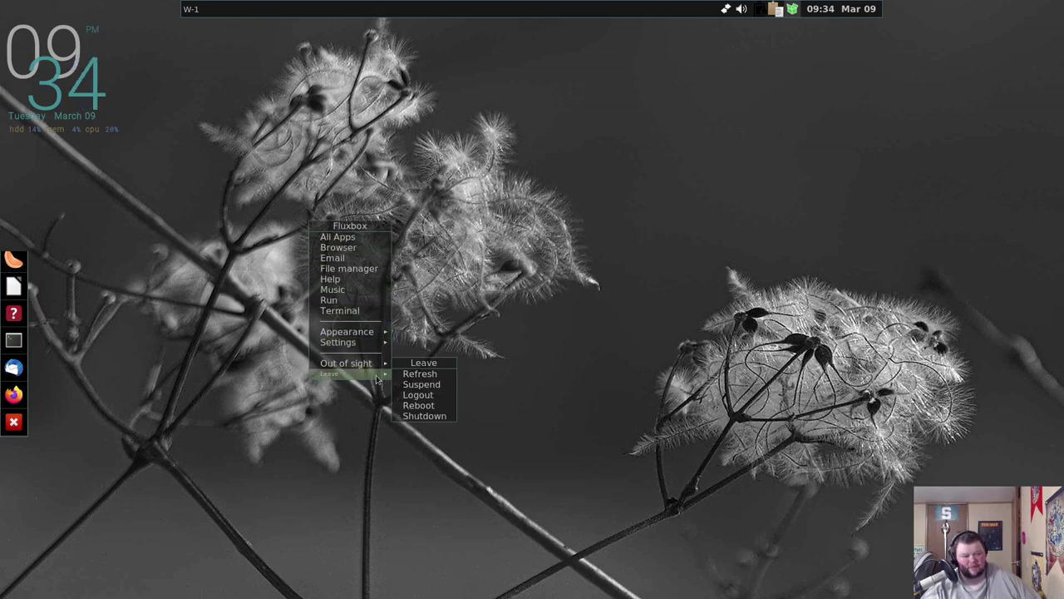
{"action": "left_click", "coordinate": [432, 397]}
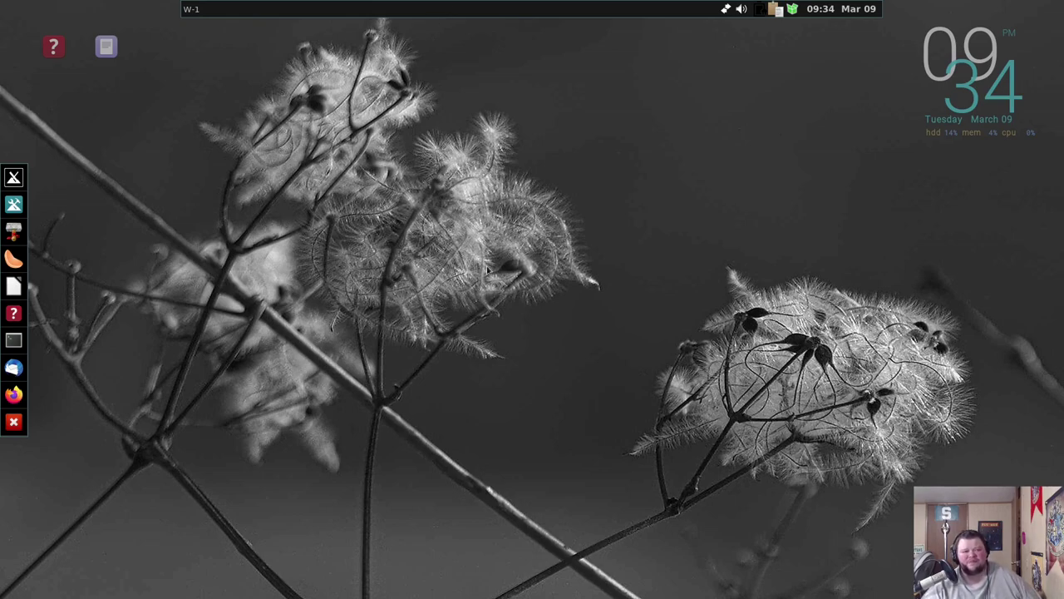
Step: Preview the LemonSpace, MX-Squared_green and MX-Nyz desktop styles, returning to MX-Squared_blue
{"action": "right_click", "coordinate": [595, 231]}
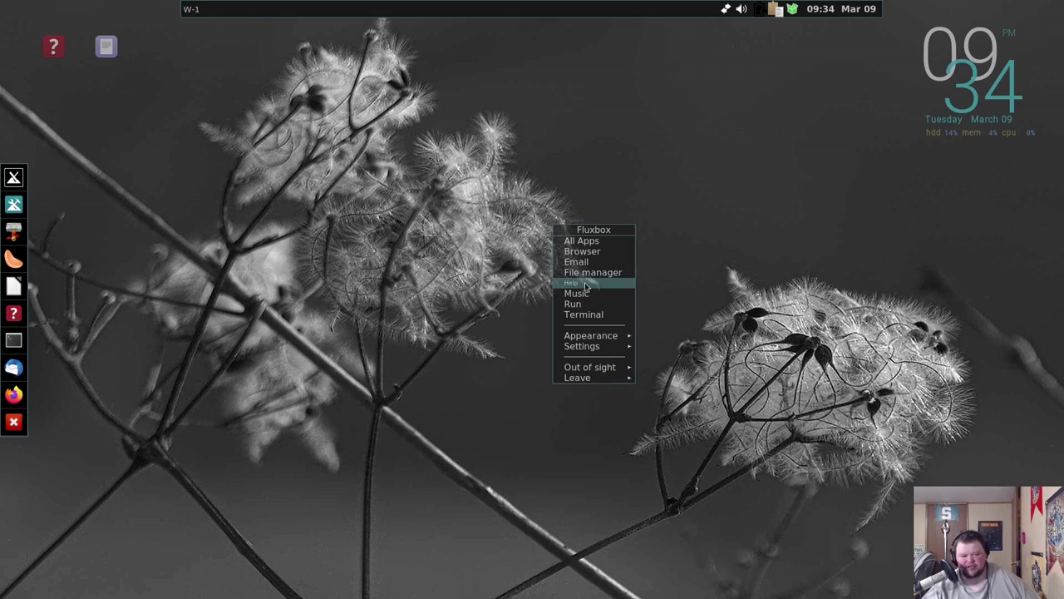
{"action": "mouse_move", "coordinate": [595, 336]}
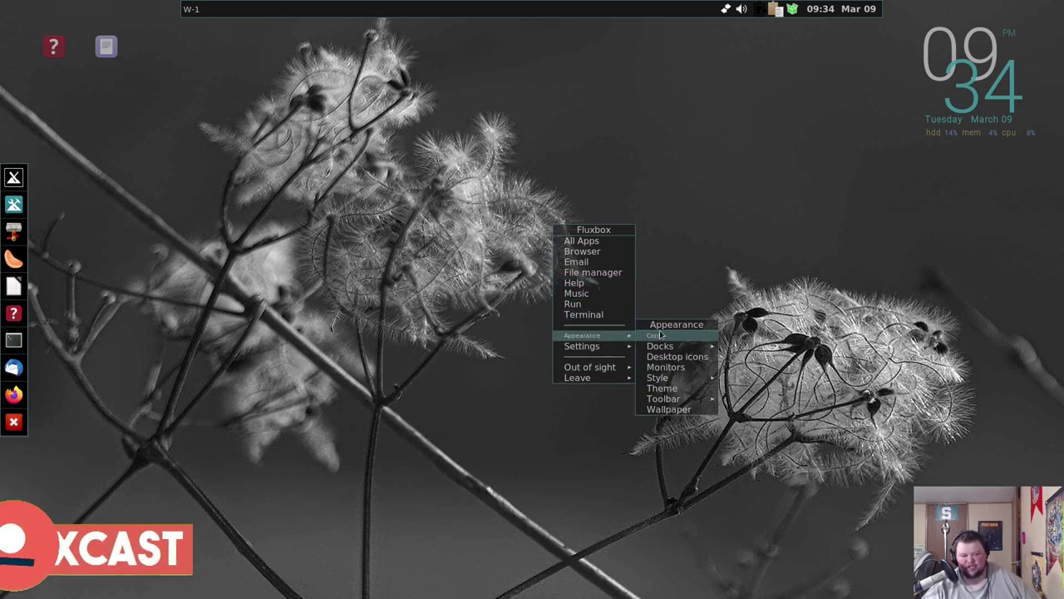
{"action": "mouse_move", "coordinate": [678, 381]}
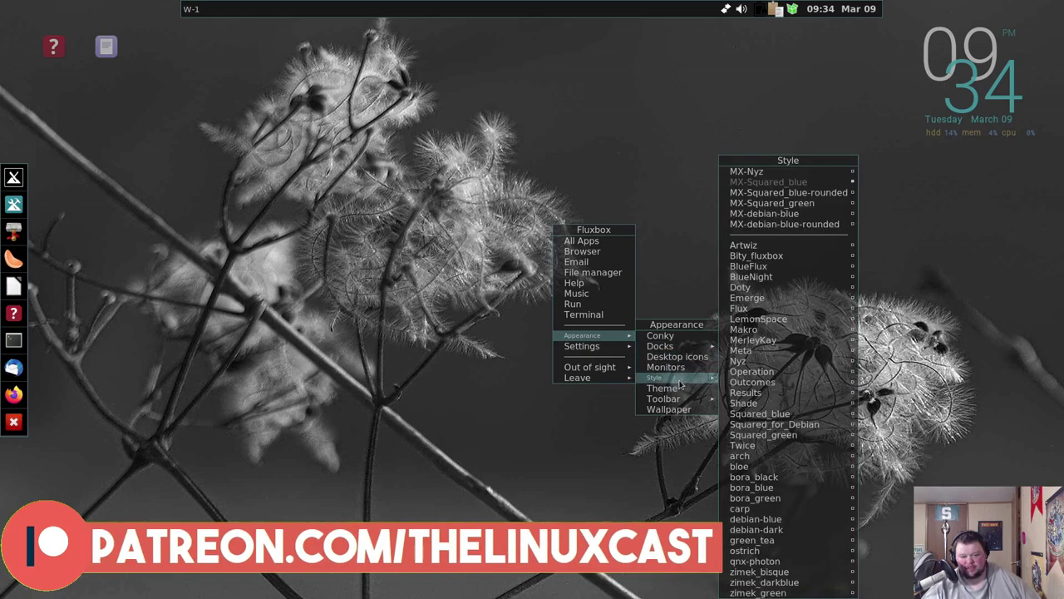
{"action": "left_click", "coordinate": [776, 309]}
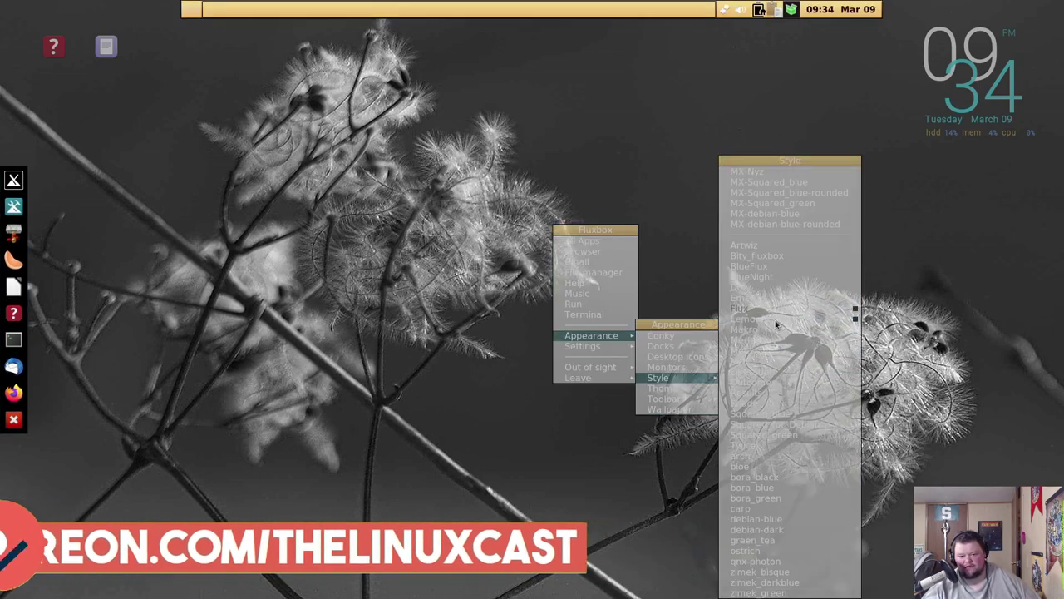
{"action": "left_click", "coordinate": [775, 185]}
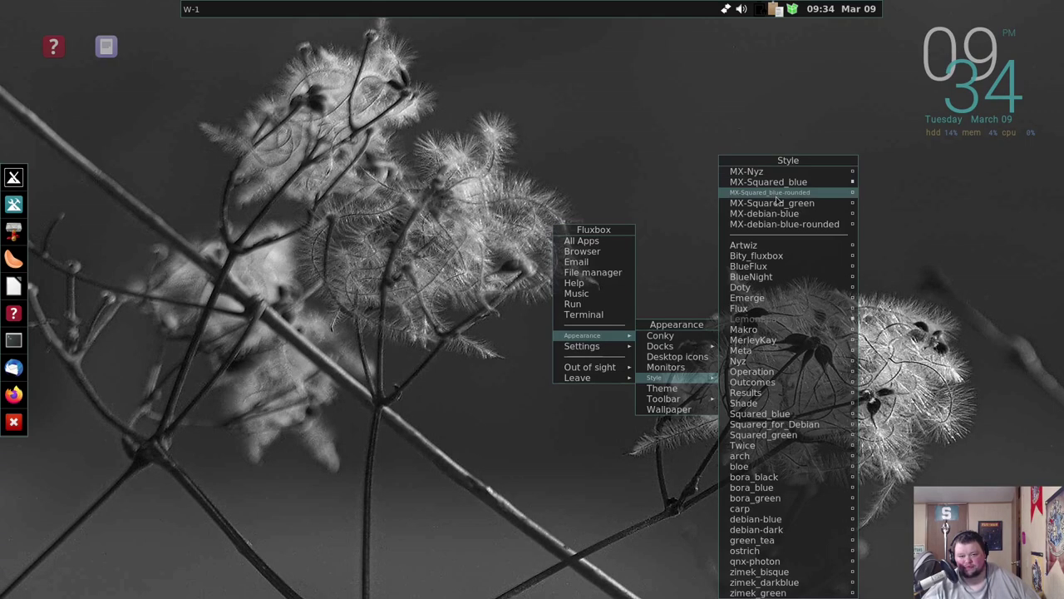
{"action": "left_click", "coordinate": [782, 205]}
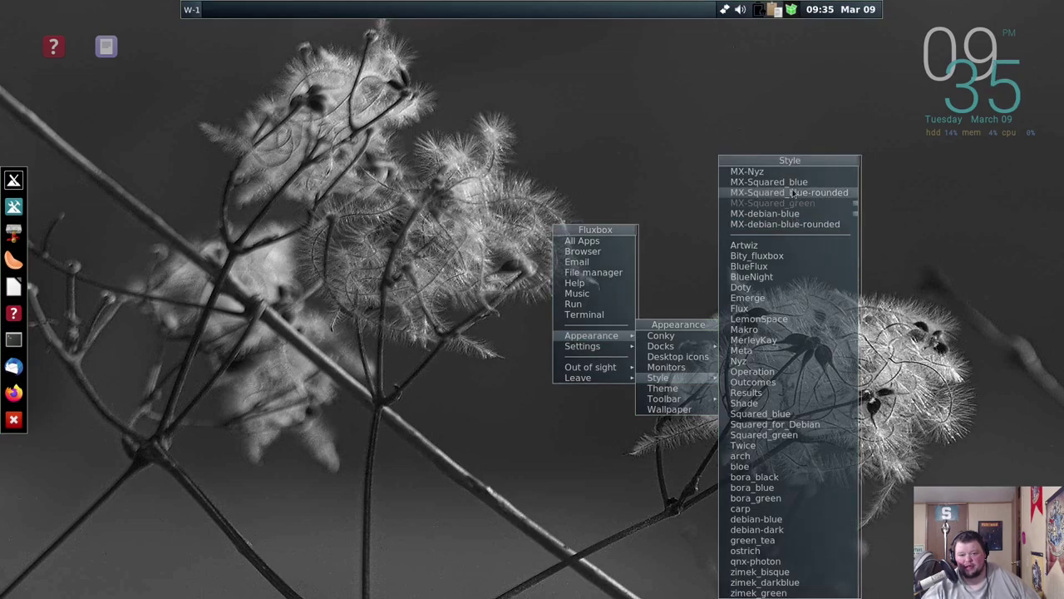
{"action": "left_click", "coordinate": [791, 172]}
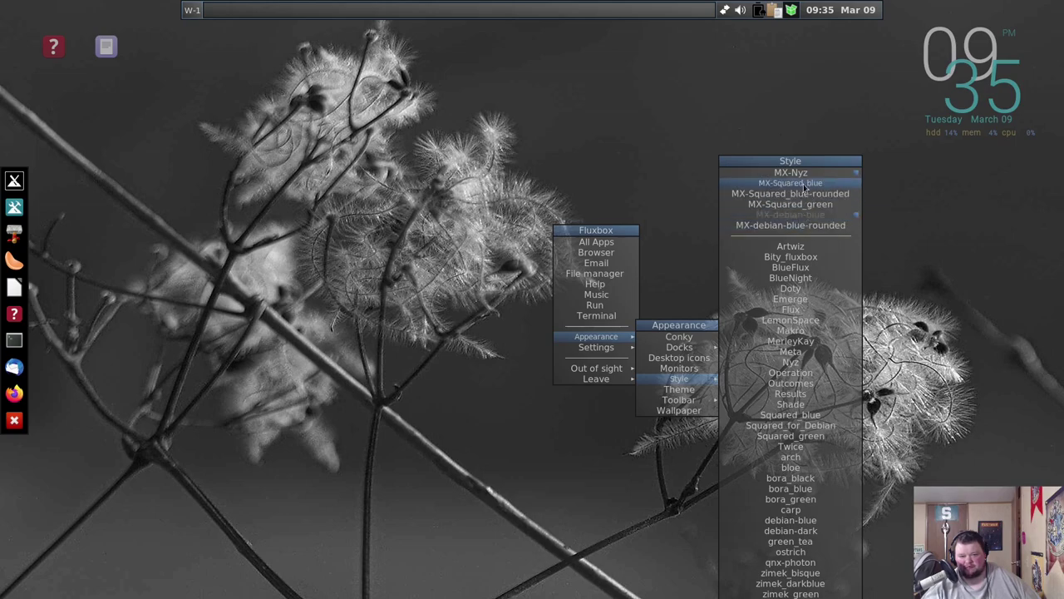
{"action": "left_click", "coordinate": [804, 183]}
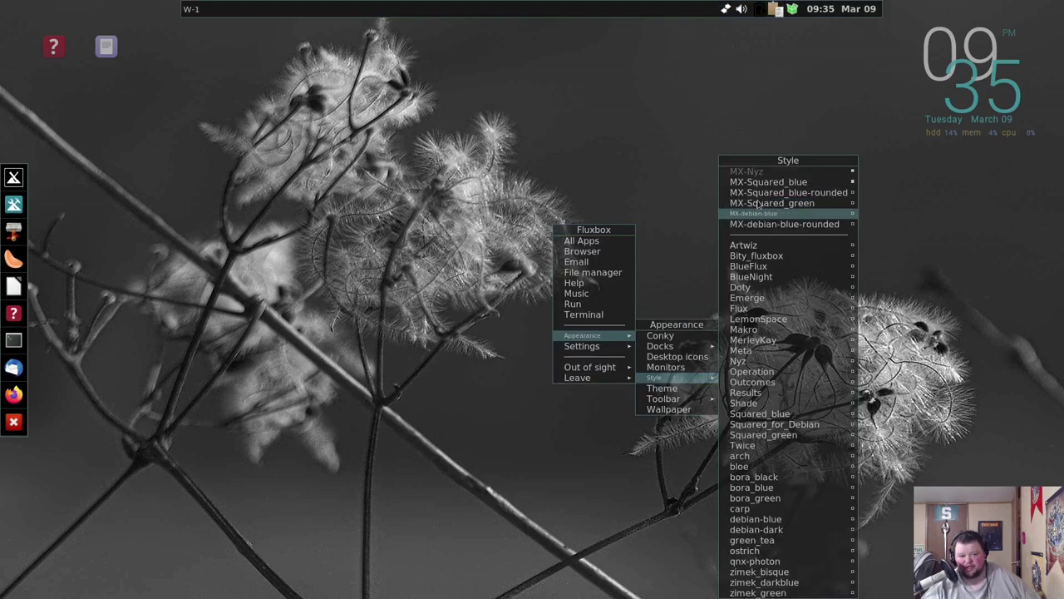
Step: Preview further Fluxbox styles, including LemonSpace, MerleyKay, Outcomes, bloe, carp, green_tea, qnx-photon and zimek_green
{"action": "left_click", "coordinate": [788, 320]}
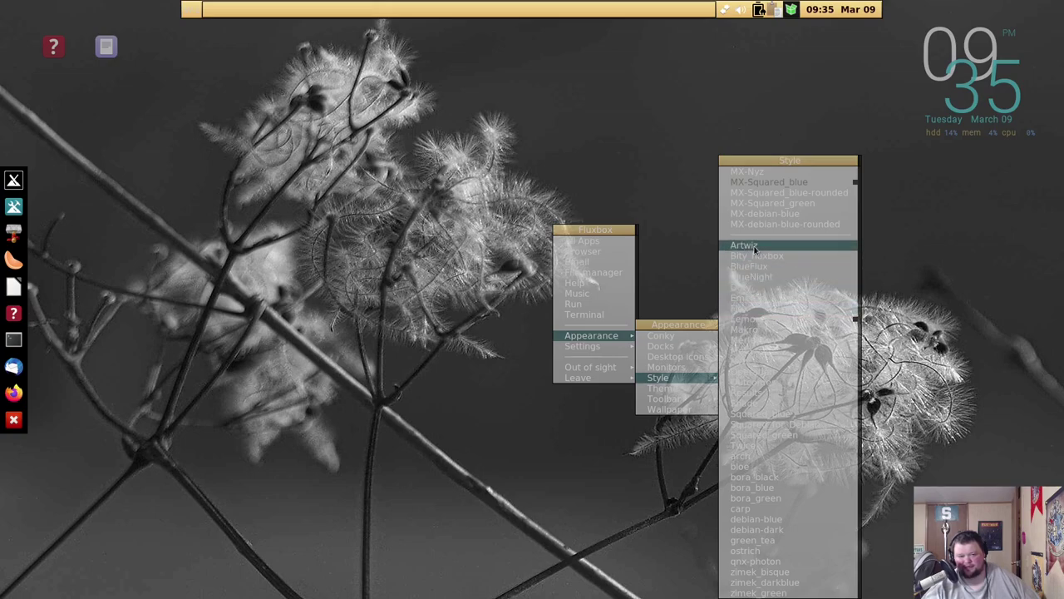
{"action": "left_click", "coordinate": [767, 341]}
{"action": "left_click", "coordinate": [780, 384]}
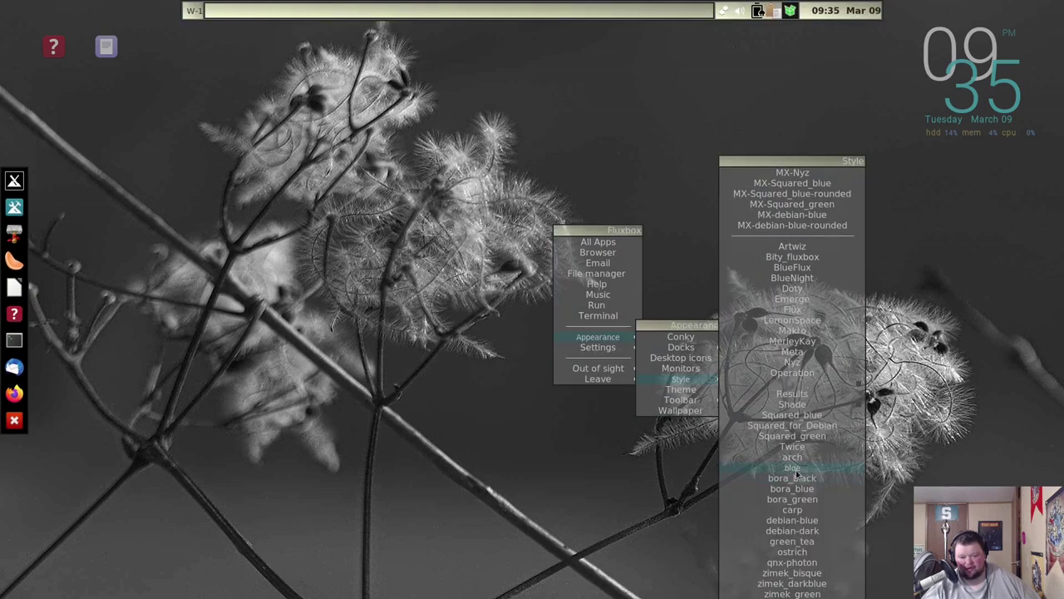
{"action": "left_click", "coordinate": [796, 469]}
{"action": "left_click", "coordinate": [796, 507]}
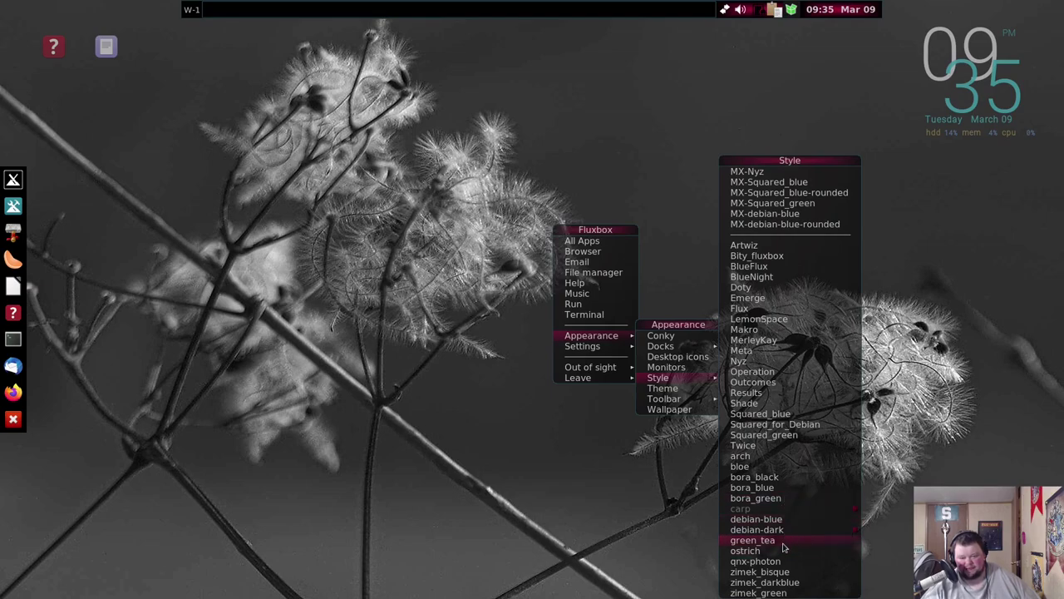
{"action": "left_click", "coordinate": [782, 542]}
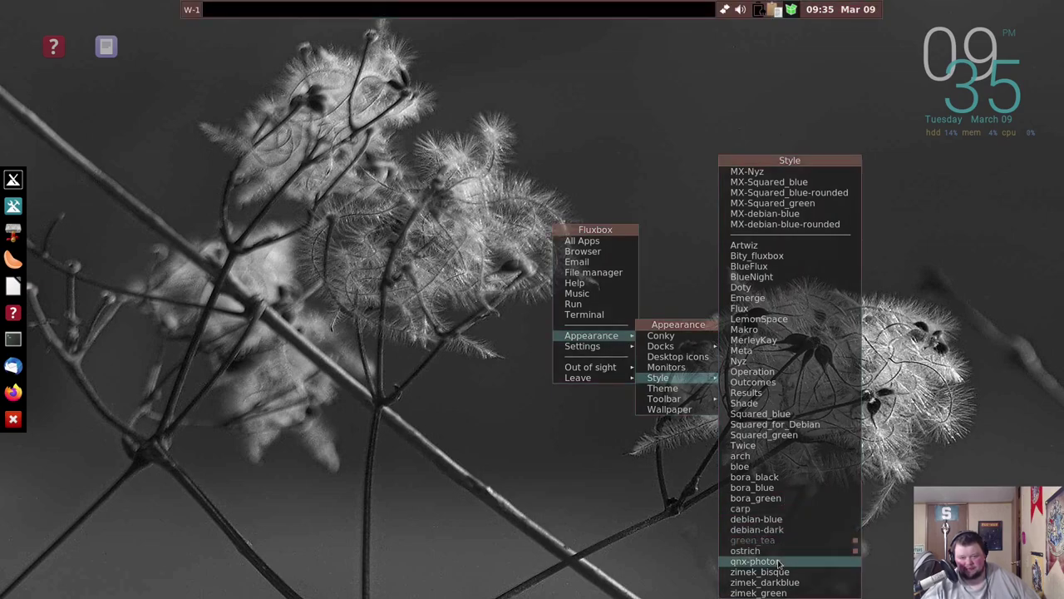
{"action": "left_click", "coordinate": [779, 563]}
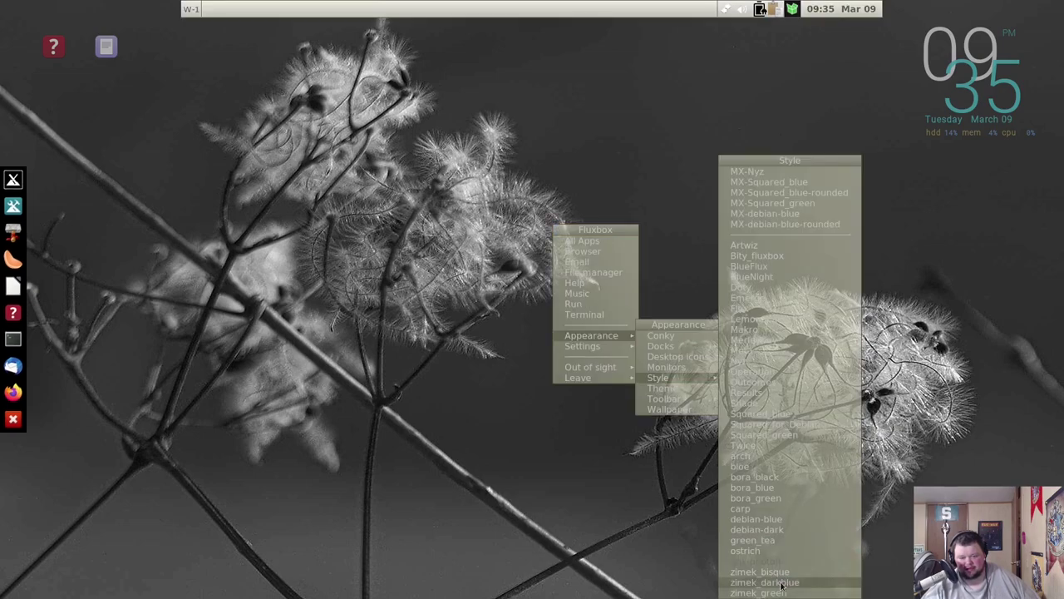
{"action": "left_click", "coordinate": [781, 584]}
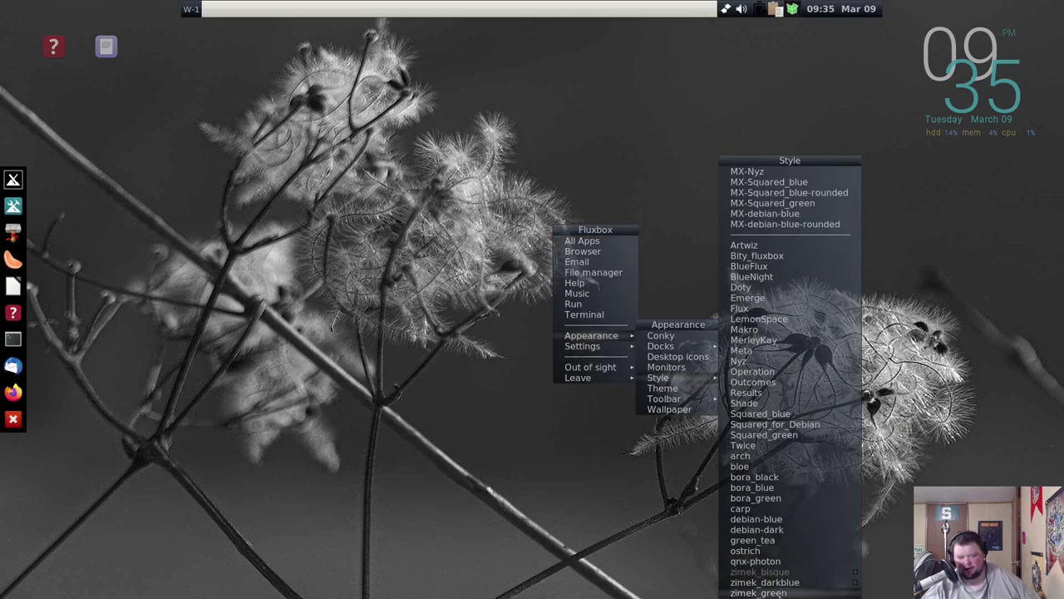
{"action": "left_click", "coordinate": [758, 592]}
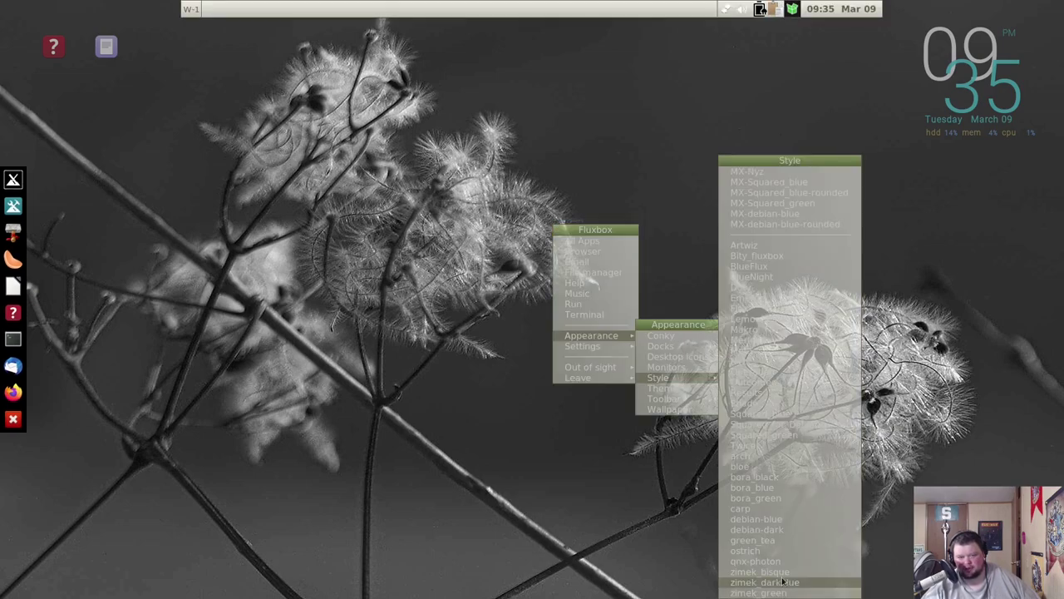
Step: Compare the MX-Nyz and MX-debian-blue styles, and apply MX-Squared_blue-rounded as the desktop style
{"action": "left_click", "coordinate": [742, 172]}
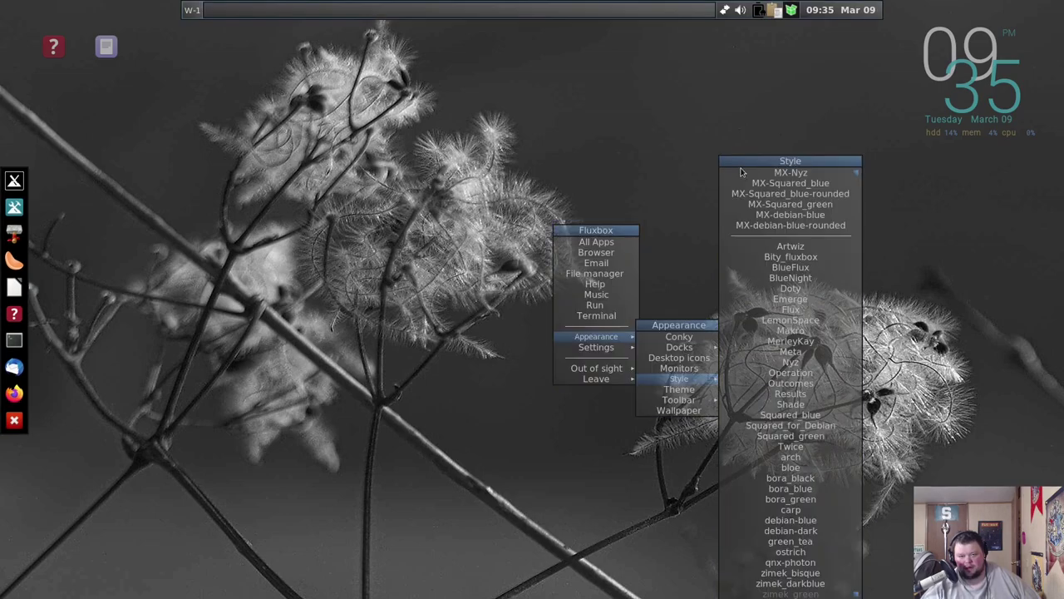
{"action": "left_click", "coordinate": [765, 214]}
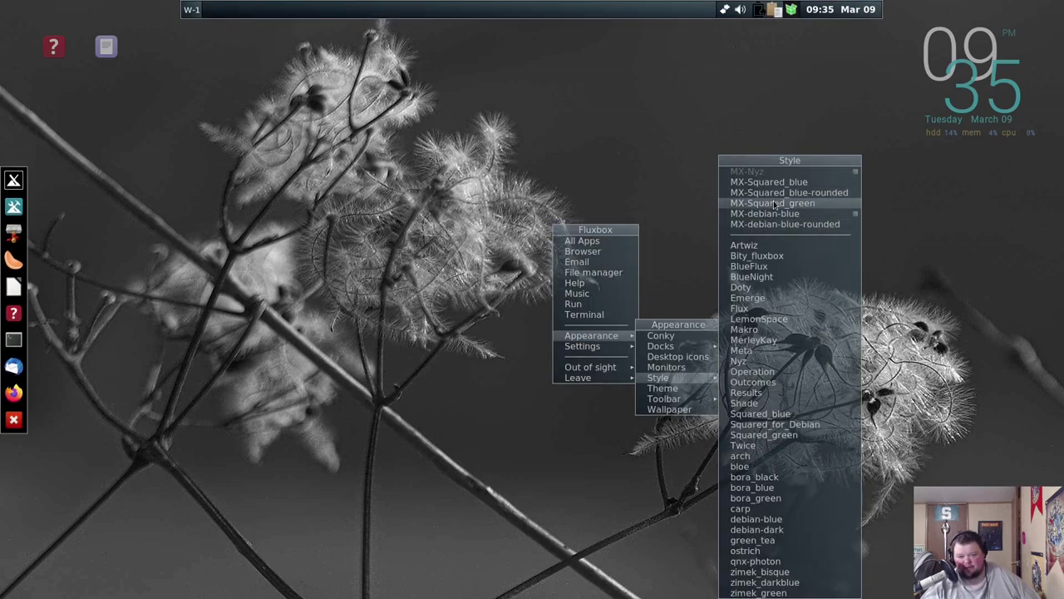
{"action": "left_click", "coordinate": [776, 197]}
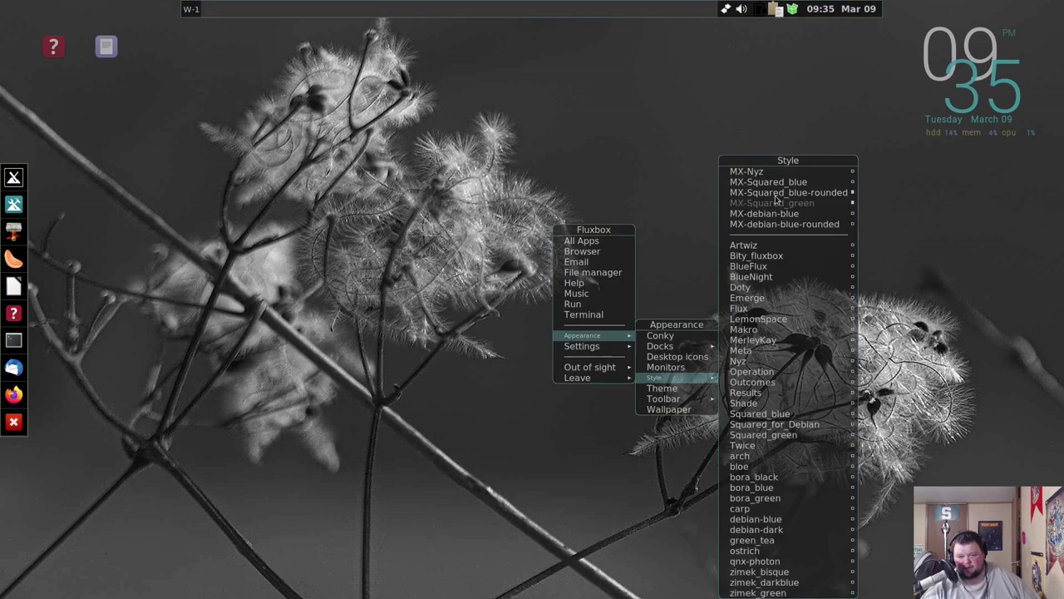
{"action": "left_click", "coordinate": [674, 172]}
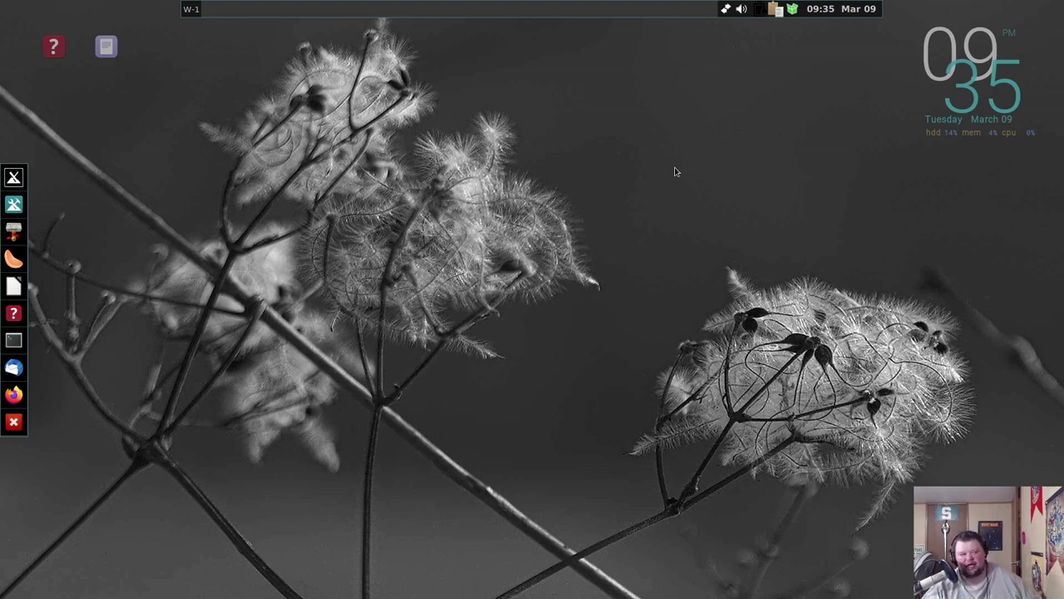
Step: Open a terminal window and move it around the desktop, clear of the dock
{"action": "left_click", "coordinate": [13, 339]}
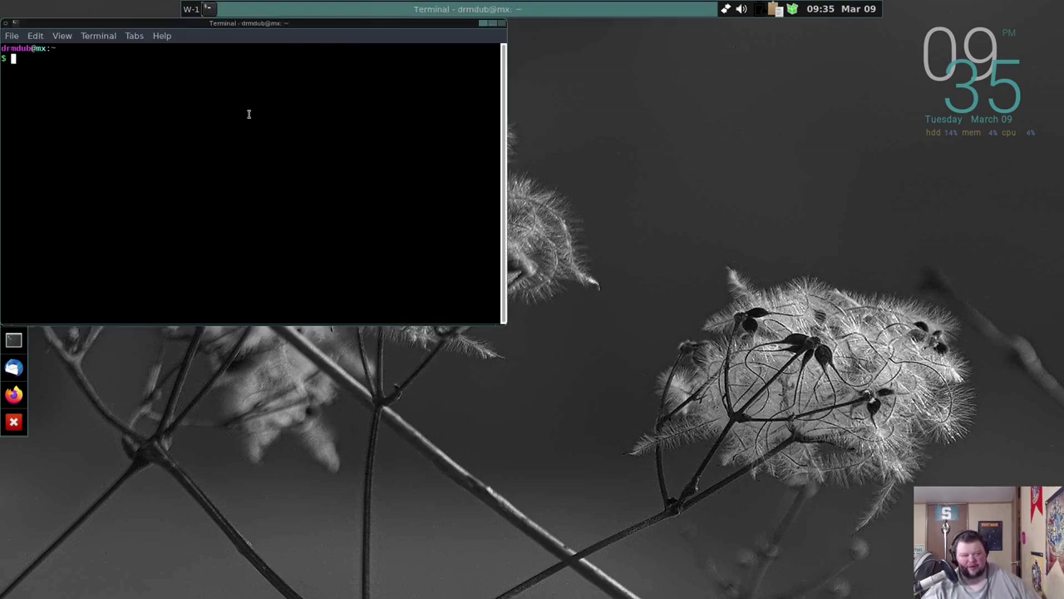
{"action": "left_click_drag", "start_coordinate": [346, 34], "coordinate": [661, 154]}
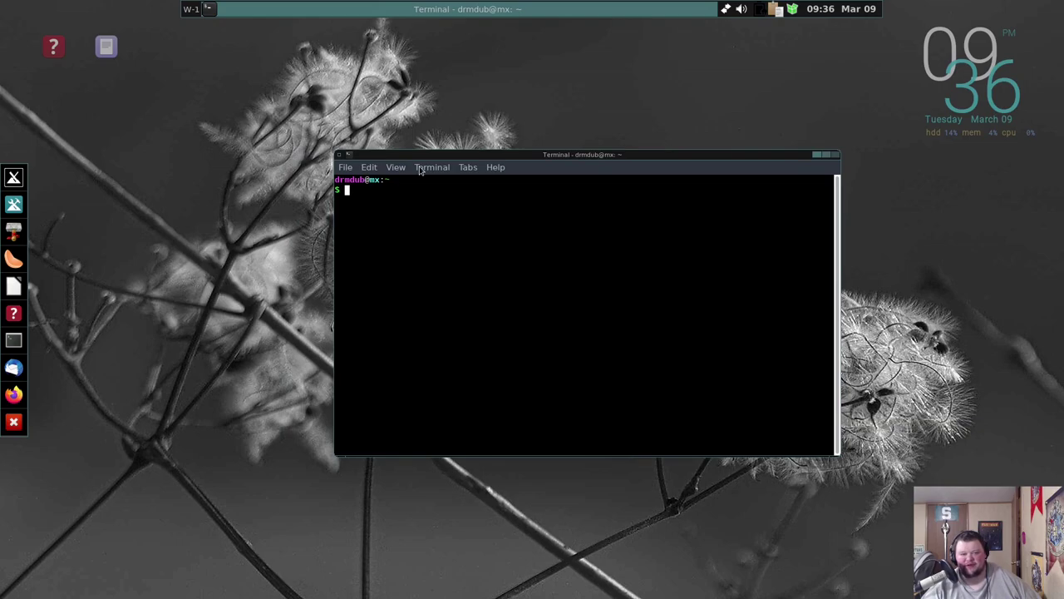
{"action": "left_click_drag", "start_coordinate": [557, 153], "coordinate": [351, 79]}
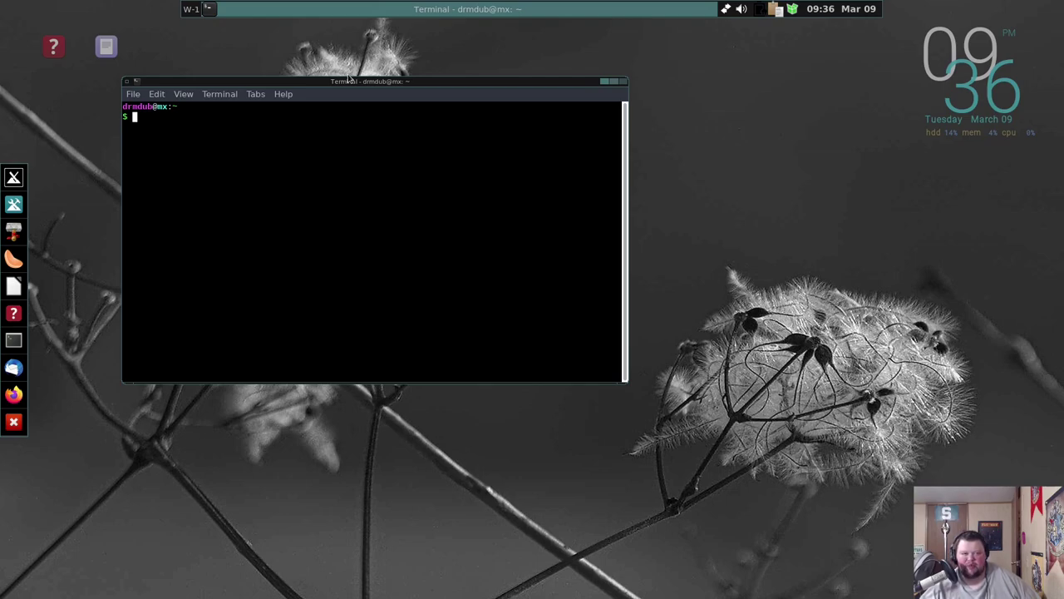
{"action": "right_click", "coordinate": [753, 191]}
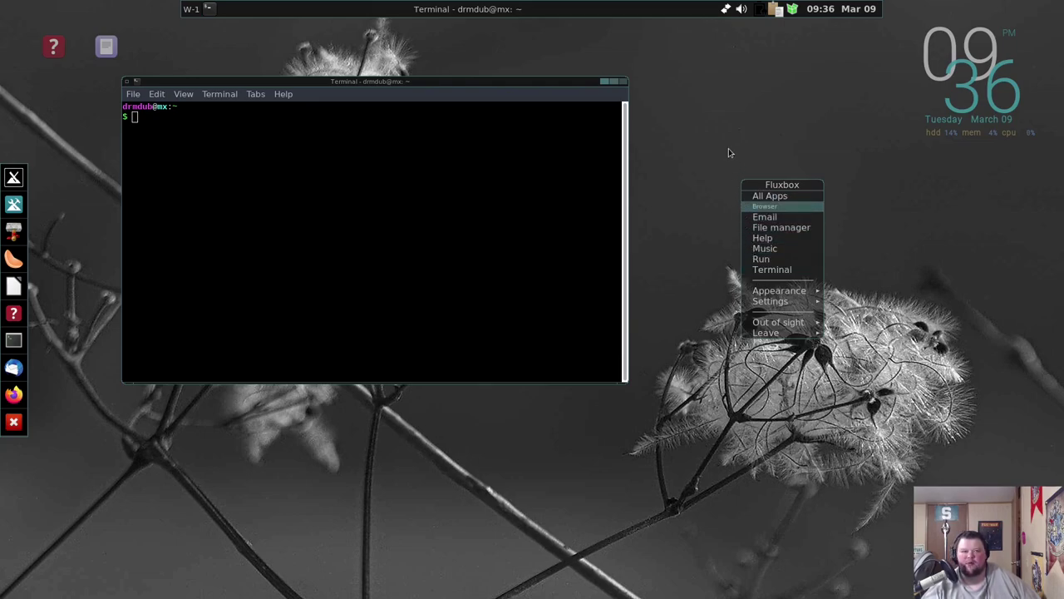
{"action": "key", "text": "Down"}
{"action": "key", "text": "Down"}
{"action": "key", "text": "Down"}
{"action": "key", "text": "Down"}
{"action": "key", "text": "Up"}
{"action": "key", "text": "Down"}
{"action": "key", "text": "Down"}
{"action": "key", "text": "Escape"}
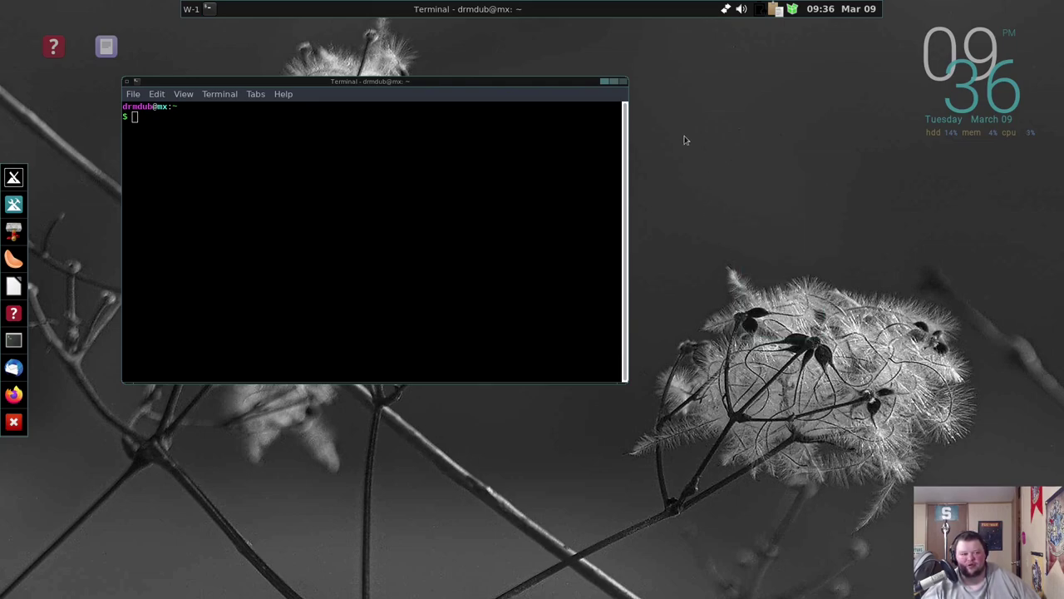
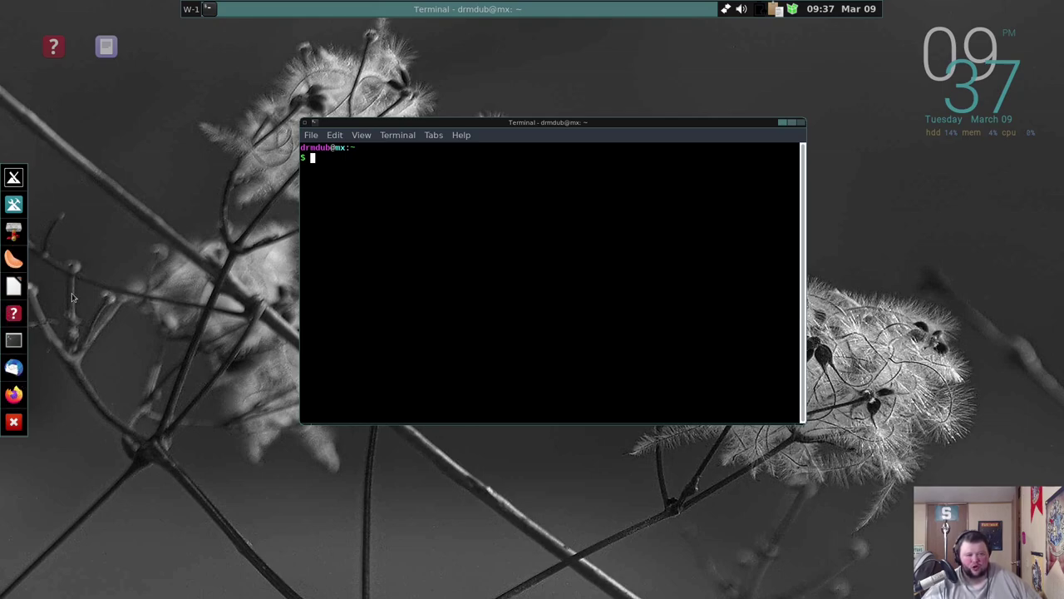
Step: Close the terminal window and bring up the launcher listing all applications
{"action": "left_click", "coordinate": [802, 123]}
{"action": "right_click", "coordinate": [596, 191]}
{"action": "left_click", "coordinate": [600, 202]}
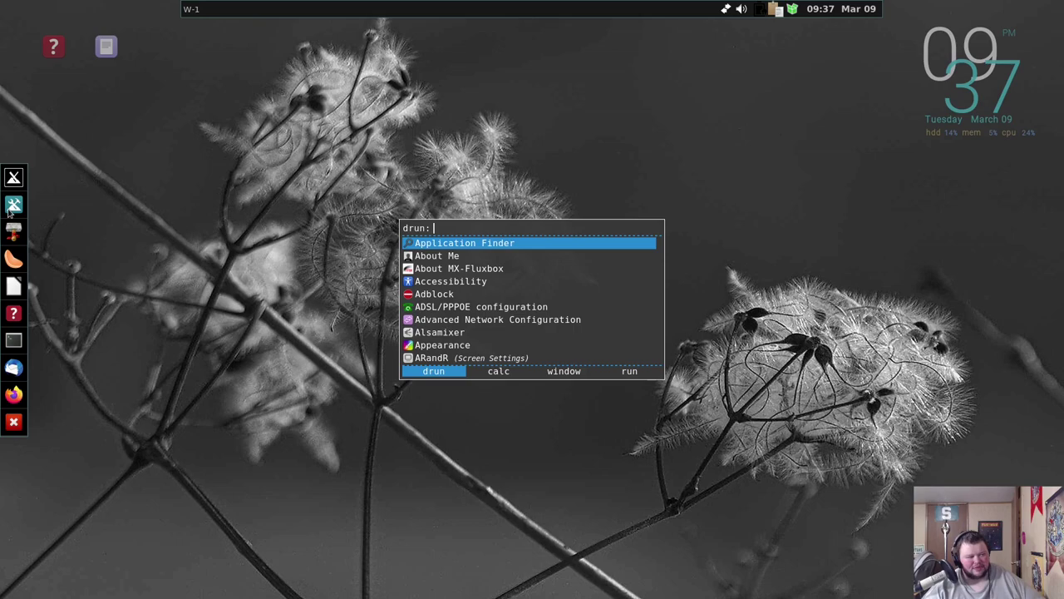
Step: Open a new terminal, move it away from the dock and enlarge its text by two zoom levels
{"action": "left_click", "coordinate": [12, 340]}
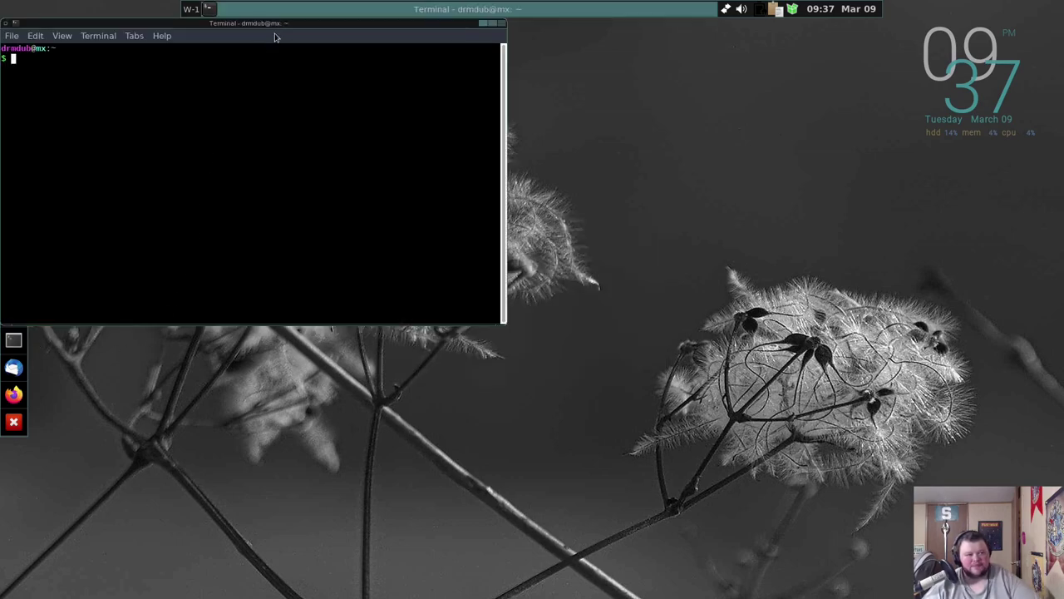
{"action": "left_click_drag", "start_coordinate": [281, 24], "coordinate": [626, 178]}
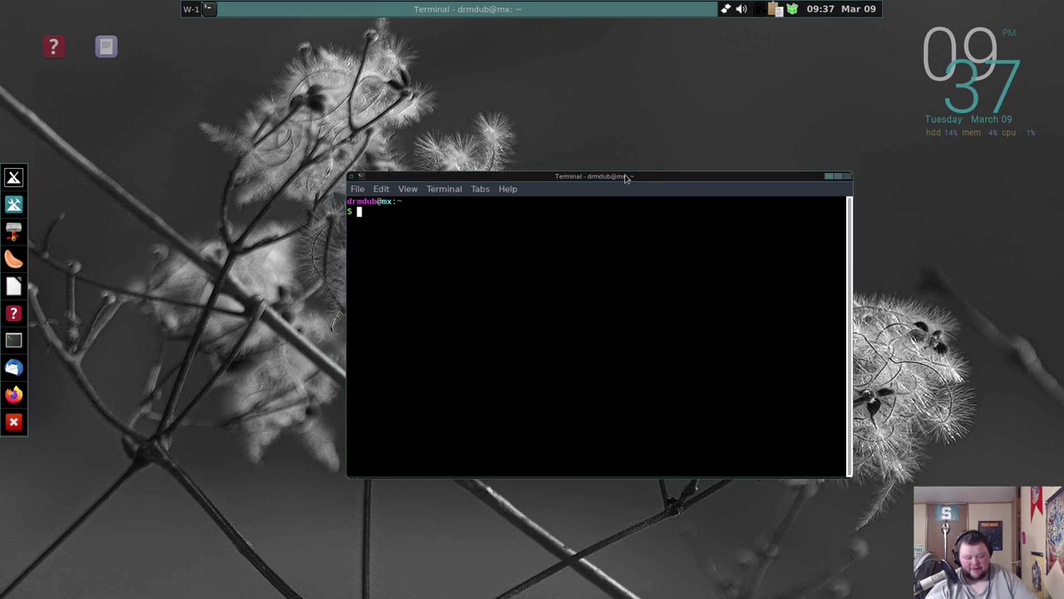
{"action": "key", "text": "ctrl+plus"}
{"action": "key", "text": "ctrl+plus"}
Step: Search the system for dmenu files with "locate dmenu" and reposition the terminal so it fits fully on the desktop
{"action": "type", "text": "loca"}
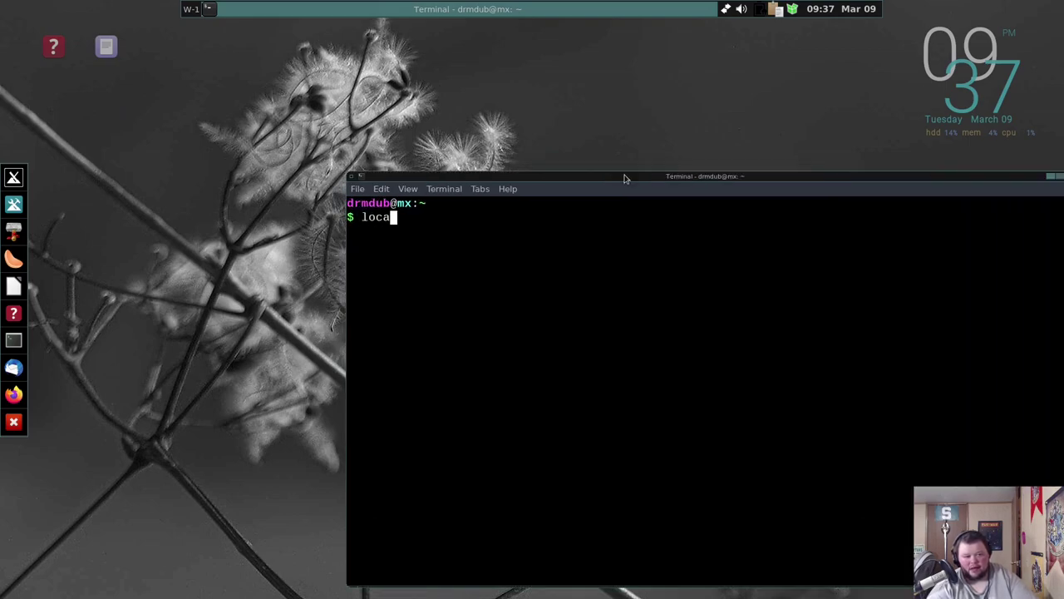
{"action": "type", "text": "te dmenu"}
{"action": "key", "text": "Return"}
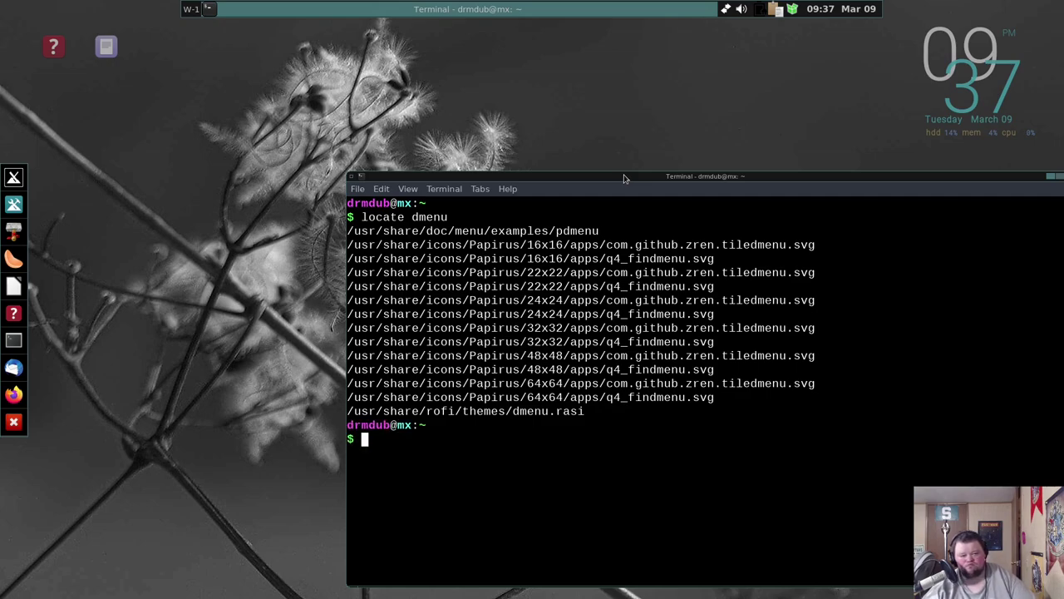
{"action": "left_click_drag", "start_coordinate": [647, 178], "coordinate": [454, 86]}
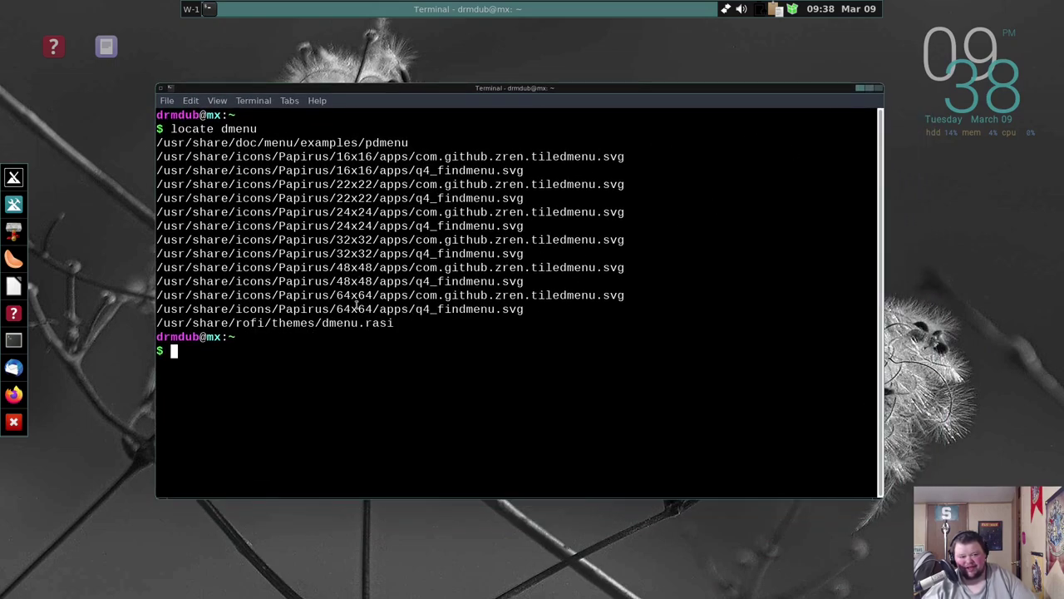
Step: Highlight the rofi themes part of the dmenu.rasi path in the terminal output and close the terminal window
{"action": "left_click_drag", "start_coordinate": [303, 324], "coordinate": [229, 324]}
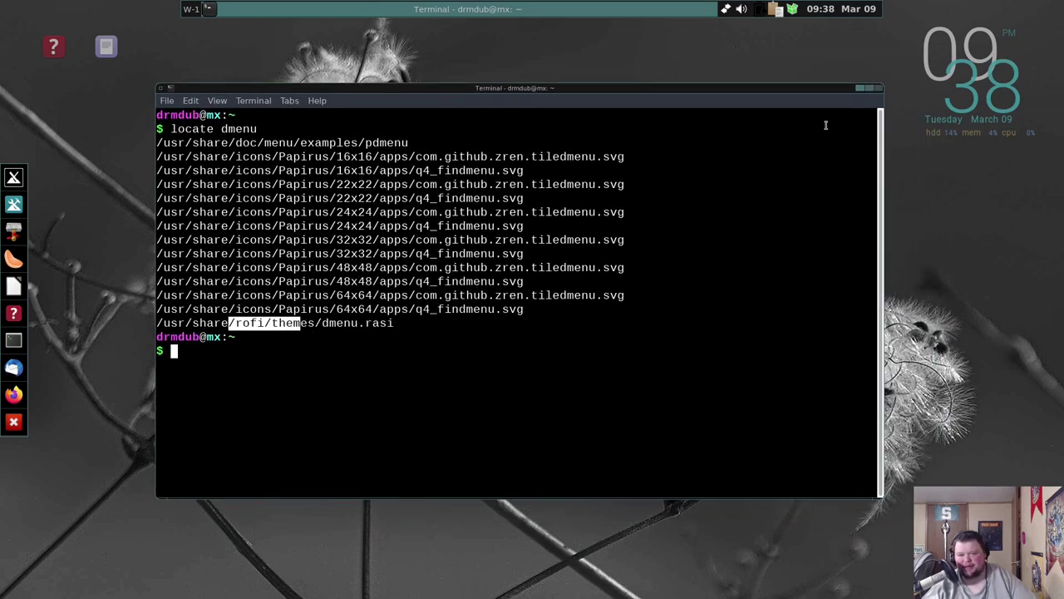
{"action": "left_click", "coordinate": [879, 89]}
{"action": "right_click", "coordinate": [414, 301]}
{"action": "left_click", "coordinate": [416, 249]}
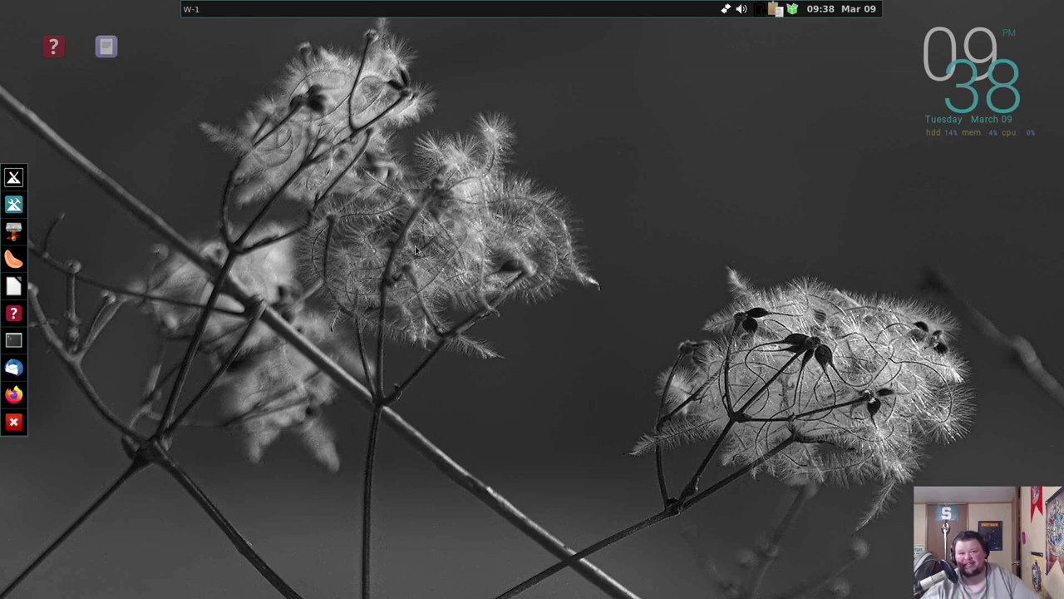
Step: Bring up the application launcher and look down its alphabetical list to the entries around Format USB
{"action": "key", "text": "super+space"}
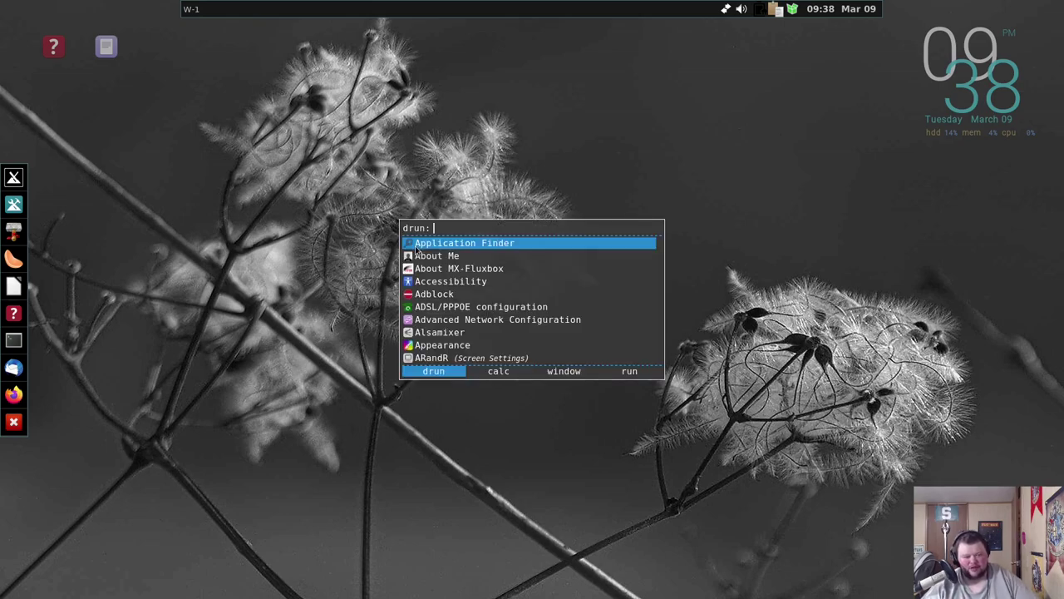
{"action": "key", "text": "Down"}
{"action": "key", "text": "Down"}
{"action": "key", "text": "Down"}
{"action": "key", "text": "Down"}
{"action": "key", "text": "Down"}
{"action": "key", "text": "Down"}
{"action": "key", "text": "Down"}
{"action": "key", "text": "Down"}
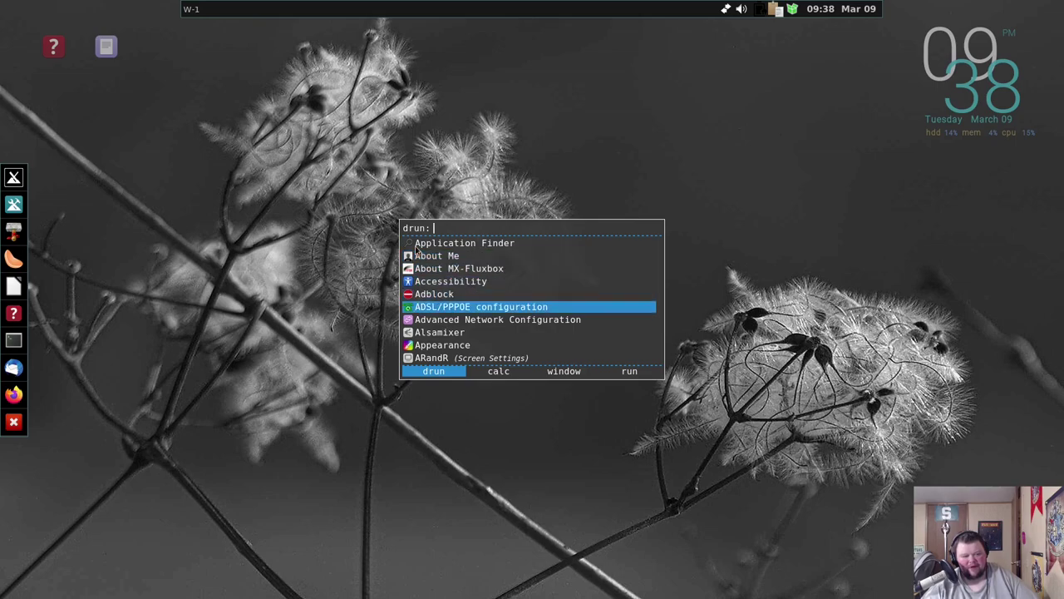
{"action": "key", "text": "Down"}
{"action": "key", "text": "Down"}
{"action": "key", "text": "Down"}
{"action": "key", "text": "Down"}
{"action": "key", "text": "Down"}
{"action": "key", "text": "Down"}
{"action": "key", "text": "Down"}
{"action": "key", "text": "Down"}
{"action": "key", "text": "Down"}
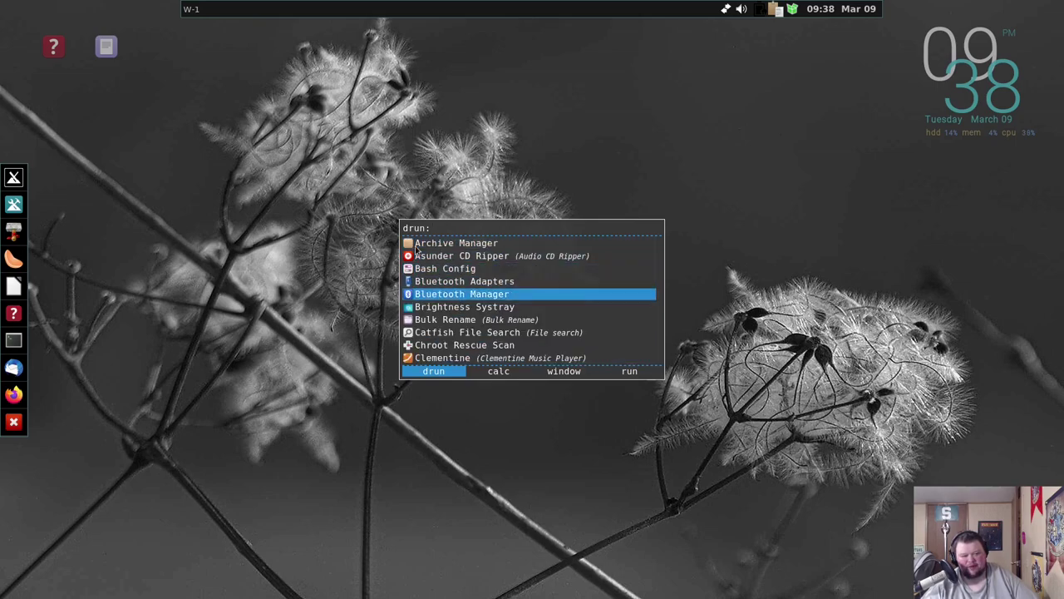
{"action": "key", "text": "Down"}
{"action": "key", "text": "Down"}
{"action": "key", "text": "Down"}
{"action": "key", "text": "Down"}
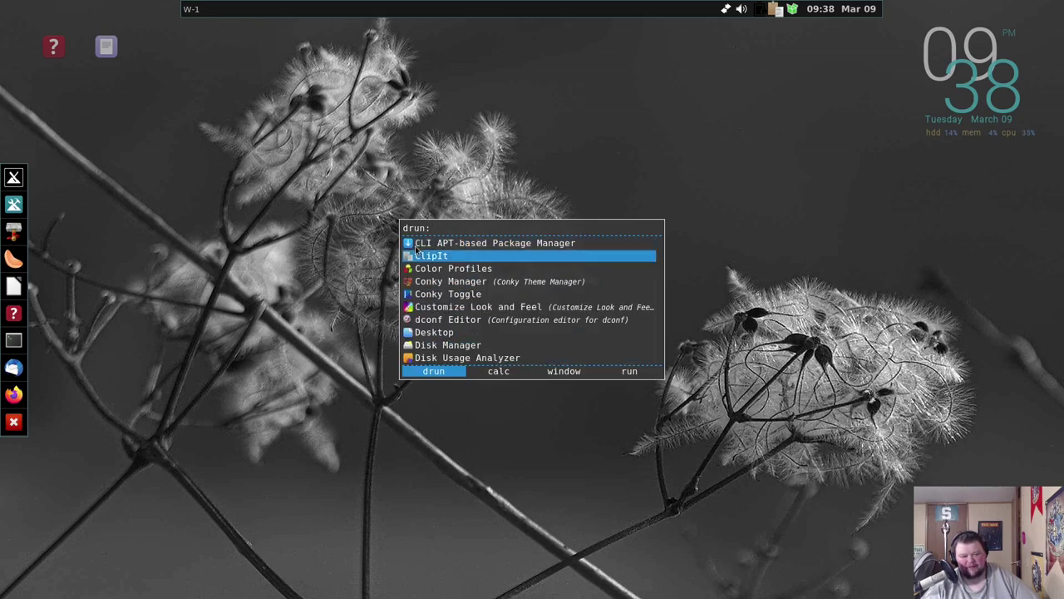
{"action": "key", "text": "Down"}
{"action": "key", "text": "Down"}
{"action": "key", "text": "Down"}
{"action": "key", "text": "Down"}
{"action": "key", "text": "Down"}
{"action": "key", "text": "Down"}
{"action": "key", "text": "Down"}
{"action": "key", "text": "Down"}
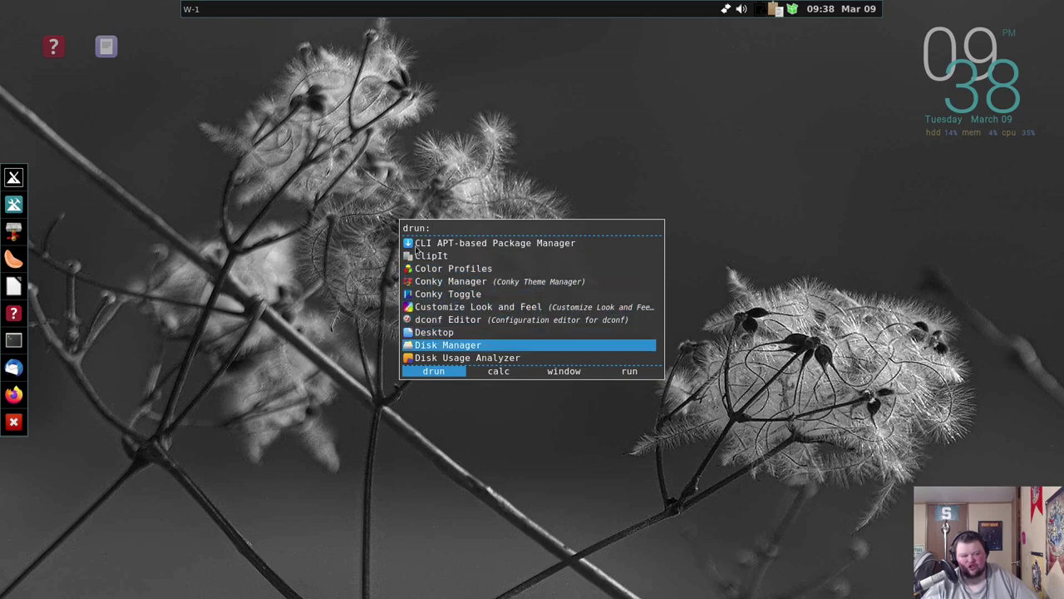
{"action": "key", "text": "Down"}
{"action": "key", "text": "Down"}
{"action": "key", "text": "Down"}
{"action": "key", "text": "Down"}
{"action": "key", "text": "Down"}
{"action": "key", "text": "Down"}
{"action": "key", "text": "Down"}
{"action": "key", "text": "Down"}
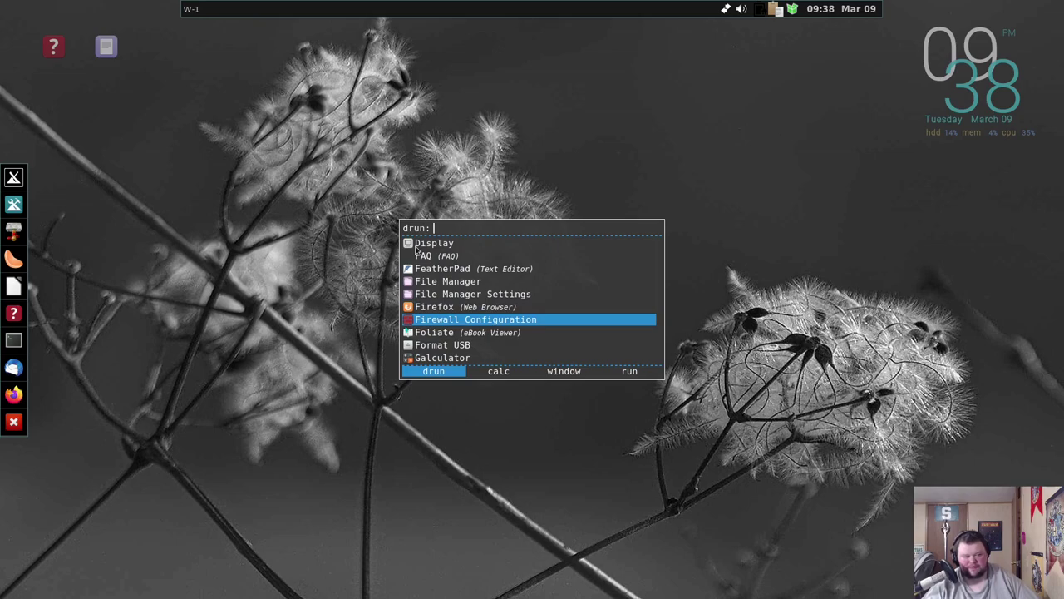
{"action": "key", "text": "Down"}
{"action": "key", "text": "Down"}
{"action": "key", "text": "Down"}
Step: Look back up through the launcher's list to its first entries
{"action": "key", "text": "Up"}
{"action": "key", "text": "Up"}
{"action": "key", "text": "Up"}
{"action": "key", "text": "Up"}
{"action": "key", "text": "Up"}
{"action": "key", "text": "Up"}
{"action": "key", "text": "Up"}
{"action": "key", "text": "Up"}
{"action": "key", "text": "Up"}
{"action": "key", "text": "Up"}
{"action": "key", "text": "Up"}
{"action": "key", "text": "Up"}
{"action": "key", "text": "Up"}
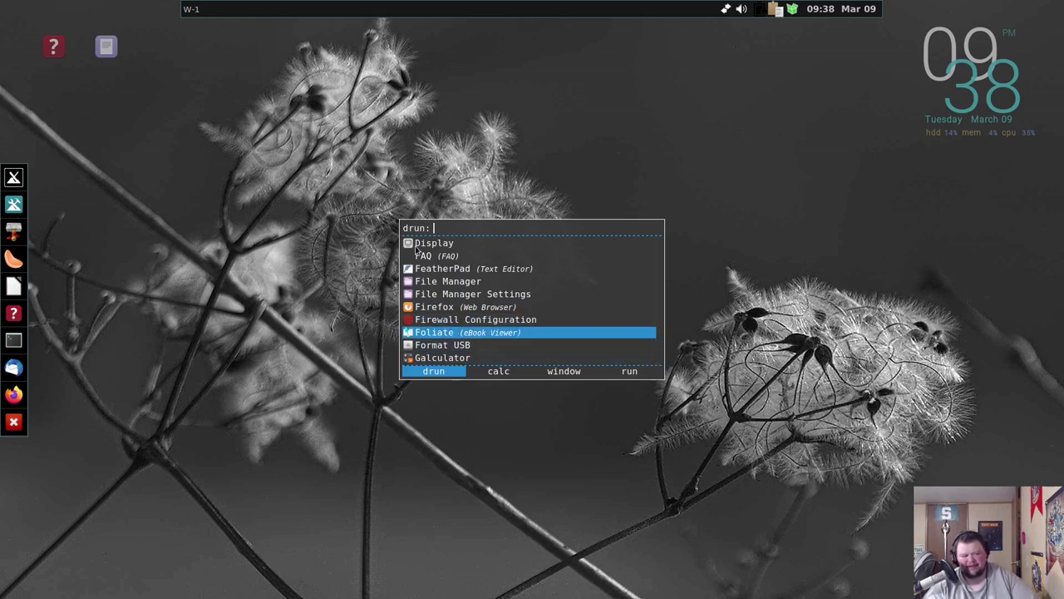
{"action": "key", "text": "Up"}
{"action": "key", "text": "Up"}
{"action": "key", "text": "Up"}
{"action": "key", "text": "Up"}
{"action": "key", "text": "Up"}
{"action": "key", "text": "Up"}
{"action": "key", "text": "Up"}
{"action": "key", "text": "Up"}
{"action": "key", "text": "Up"}
{"action": "key", "text": "Up"}
{"action": "key", "text": "Up"}
{"action": "key", "text": "Up"}
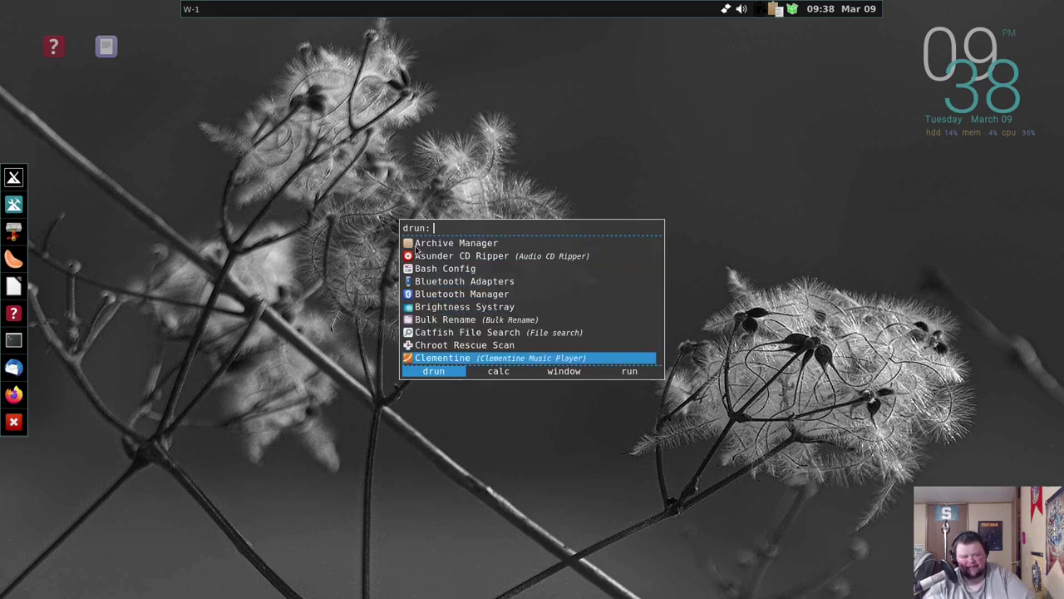
{"action": "key", "text": "Up"}
{"action": "key", "text": "Up"}
{"action": "key", "text": "Up"}
{"action": "key", "text": "Up"}
{"action": "key", "text": "Up"}
{"action": "key", "text": "Up"}
{"action": "key", "text": "Up"}
{"action": "key", "text": "Up"}
{"action": "key", "text": "Up"}
{"action": "key", "text": "Up"}
{"action": "key", "text": "Up"}
{"action": "key", "text": "Up"}
{"action": "key", "text": "Up"}
{"action": "key", "text": "Up"}
{"action": "key", "text": "Up"}
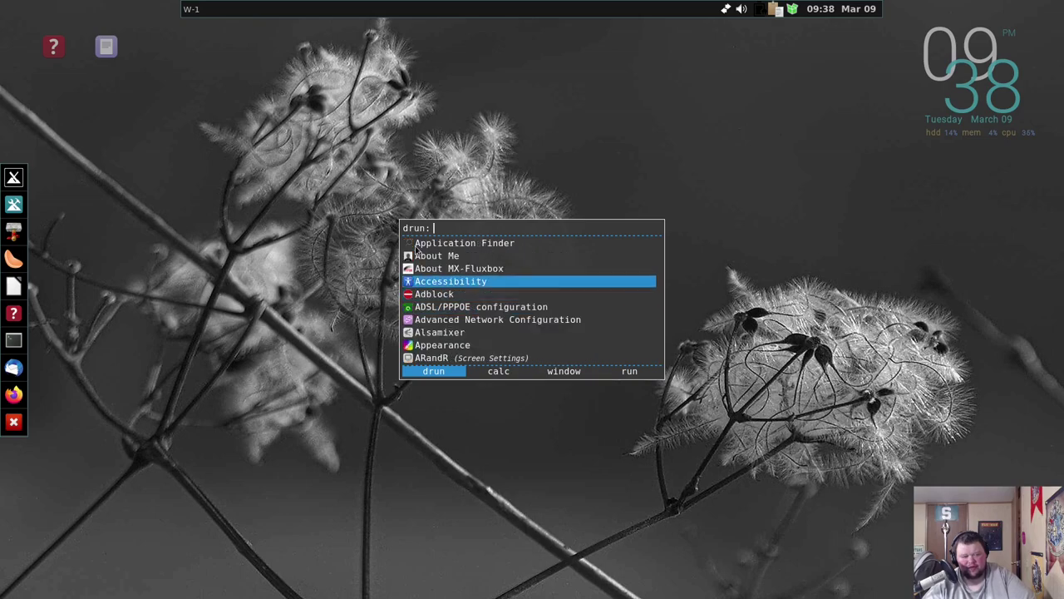
Step: Launch Application Finder from the launcher list and move its window to the middle of the desktop
{"action": "key", "text": "Down"}
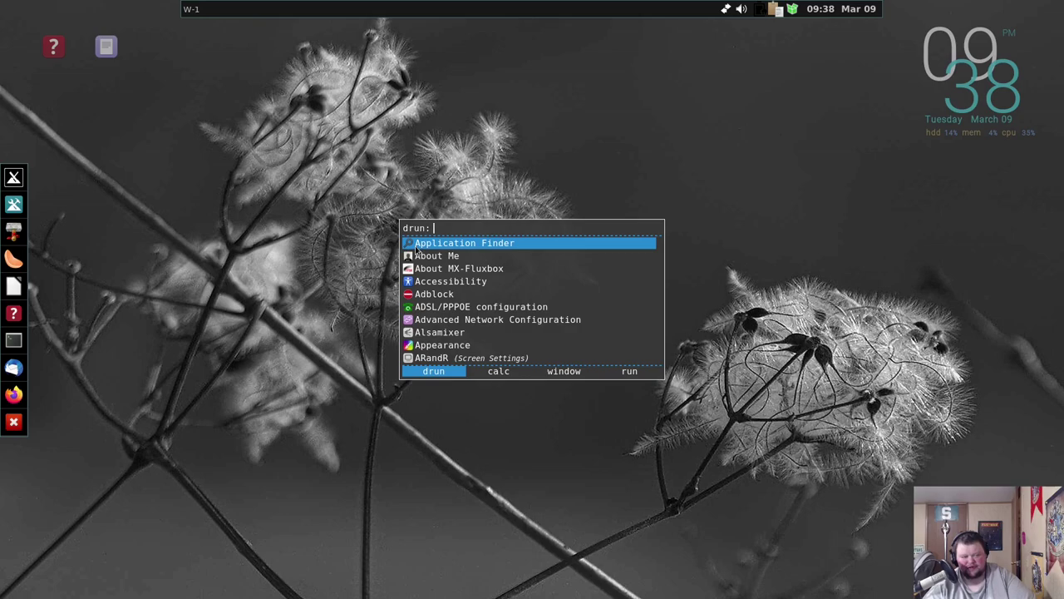
{"action": "key", "text": "Return"}
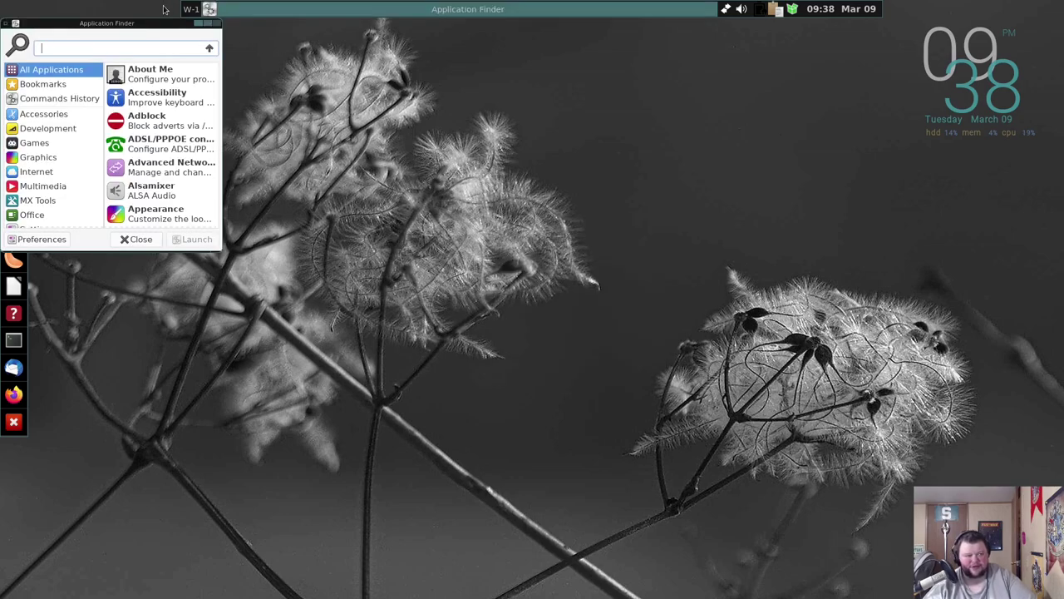
{"action": "left_click_drag", "start_coordinate": [148, 25], "coordinate": [526, 117]}
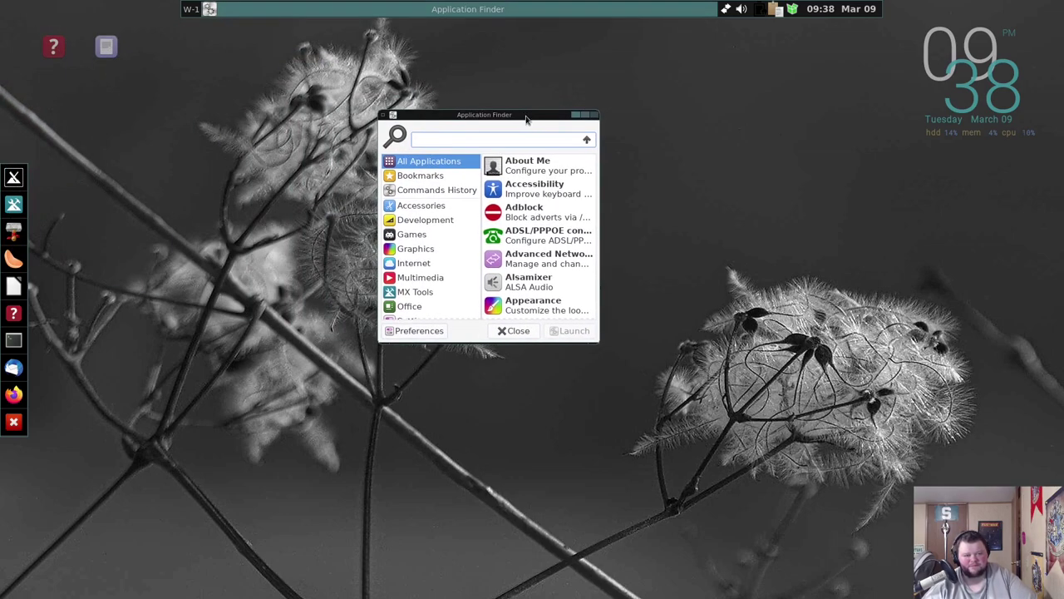
Step: Launch Appearance from Application Finder, view its style list in the middle of the desktop and close it
{"action": "left_click", "coordinate": [534, 306]}
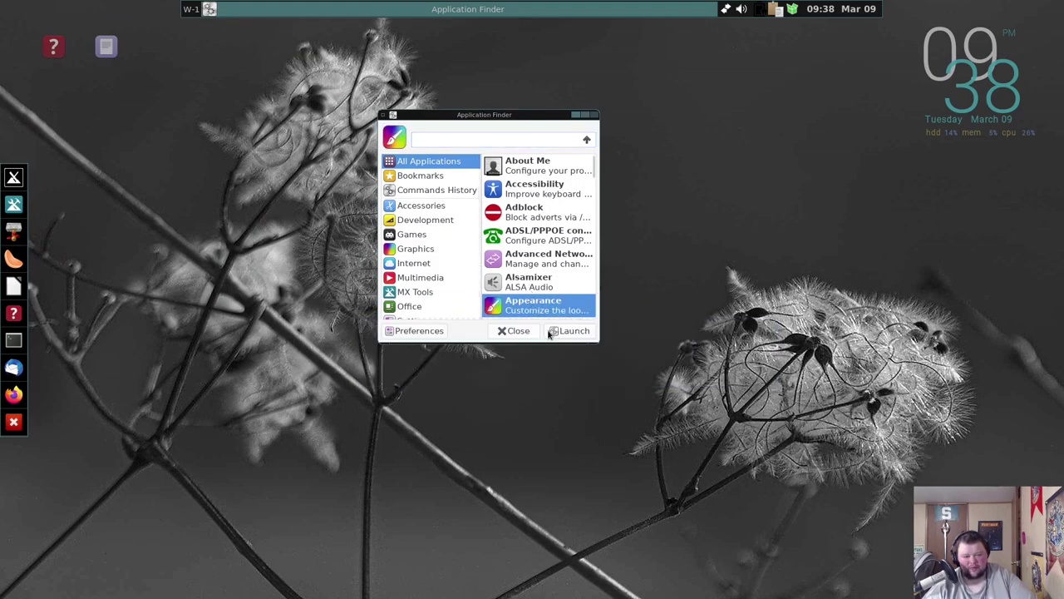
{"action": "left_click", "coordinate": [572, 330]}
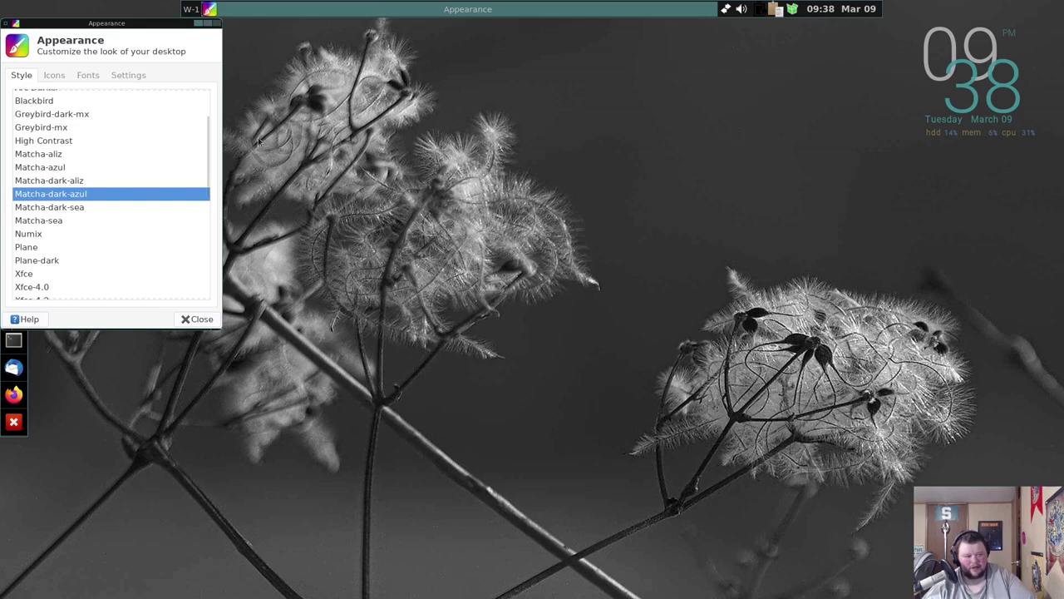
{"action": "left_click_drag", "start_coordinate": [129, 25], "coordinate": [506, 122]}
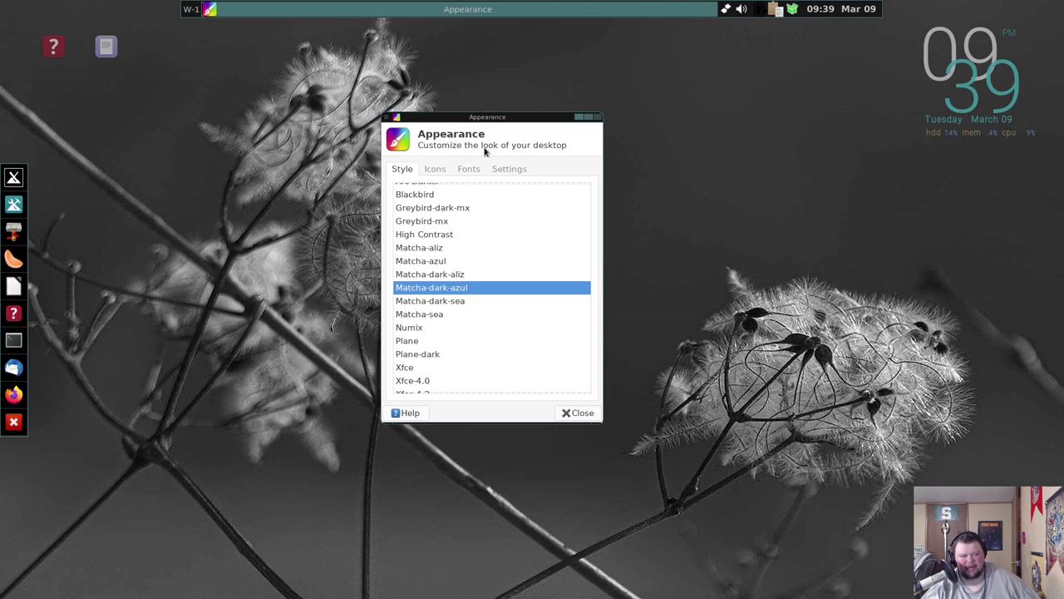
{"action": "left_click", "coordinate": [598, 119]}
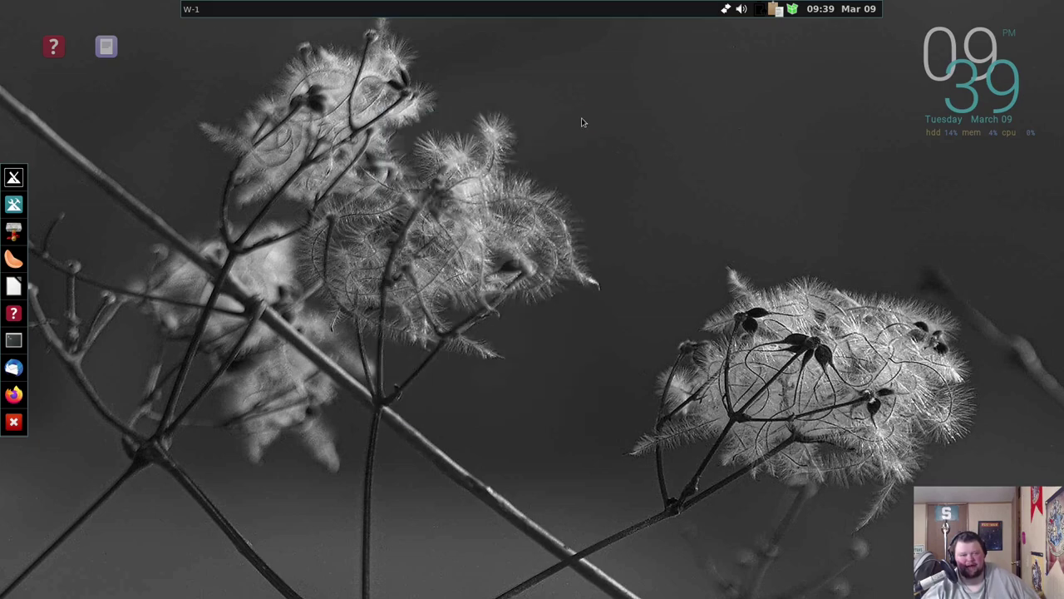
Step: Open mxfl-docs_EN.pdf from the desktop's help folder and enlarge the document window to fill most of the screen
{"action": "double_click", "coordinate": [54, 47]}
{"action": "left_click_drag", "start_coordinate": [266, 28], "coordinate": [591, 108]}
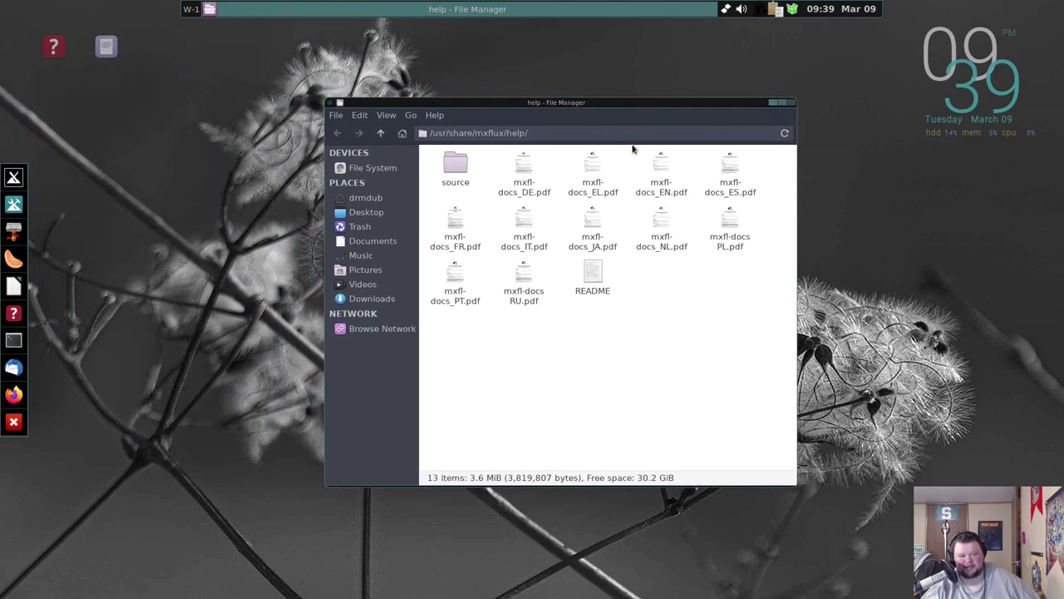
{"action": "left_click", "coordinate": [664, 171]}
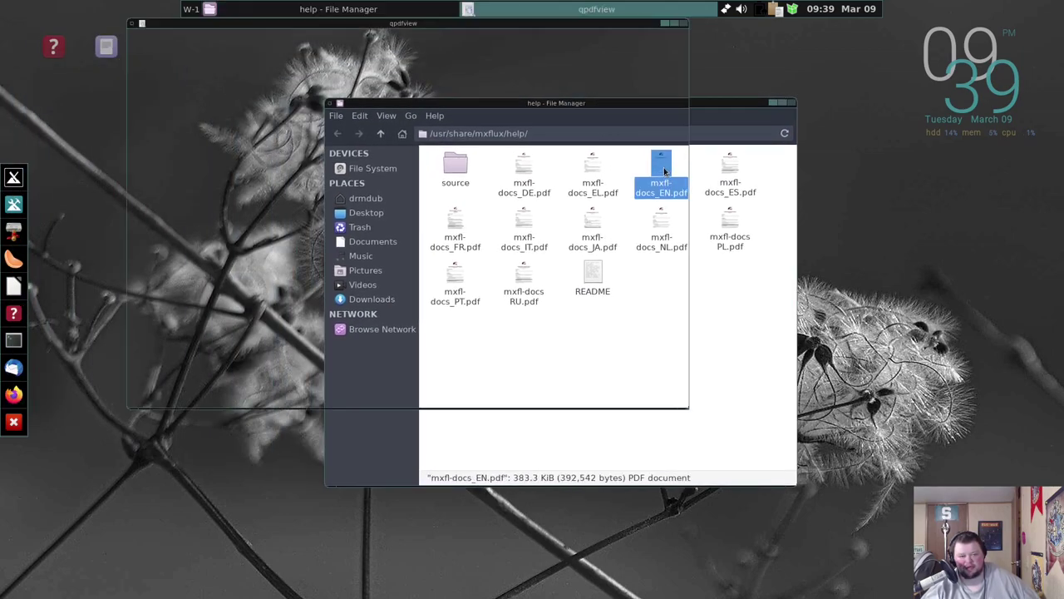
{"action": "double_click", "coordinate": [664, 171]}
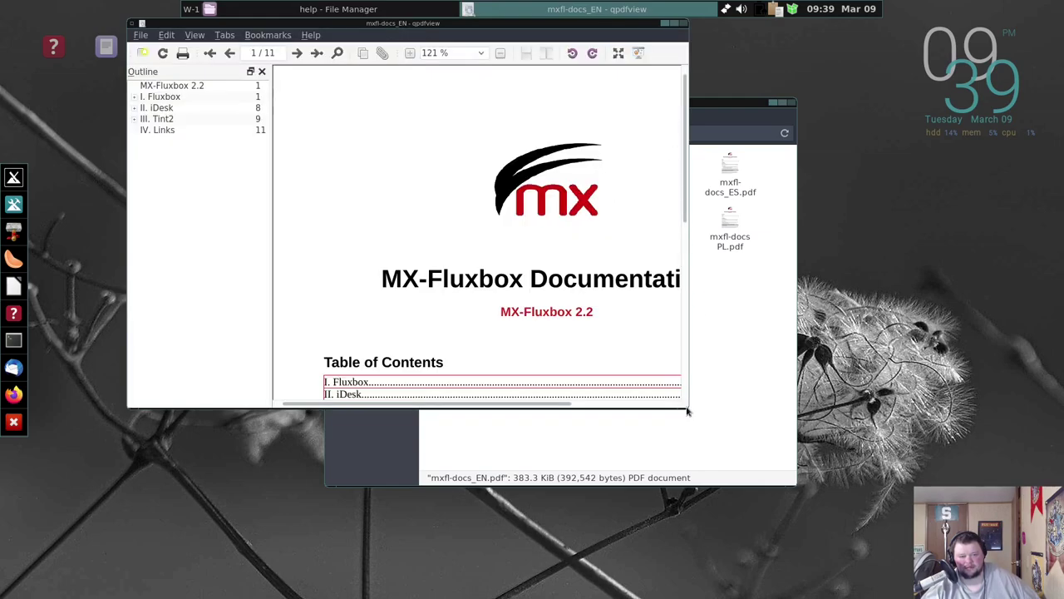
{"action": "left_click_drag", "start_coordinate": [691, 411], "coordinate": [964, 565]}
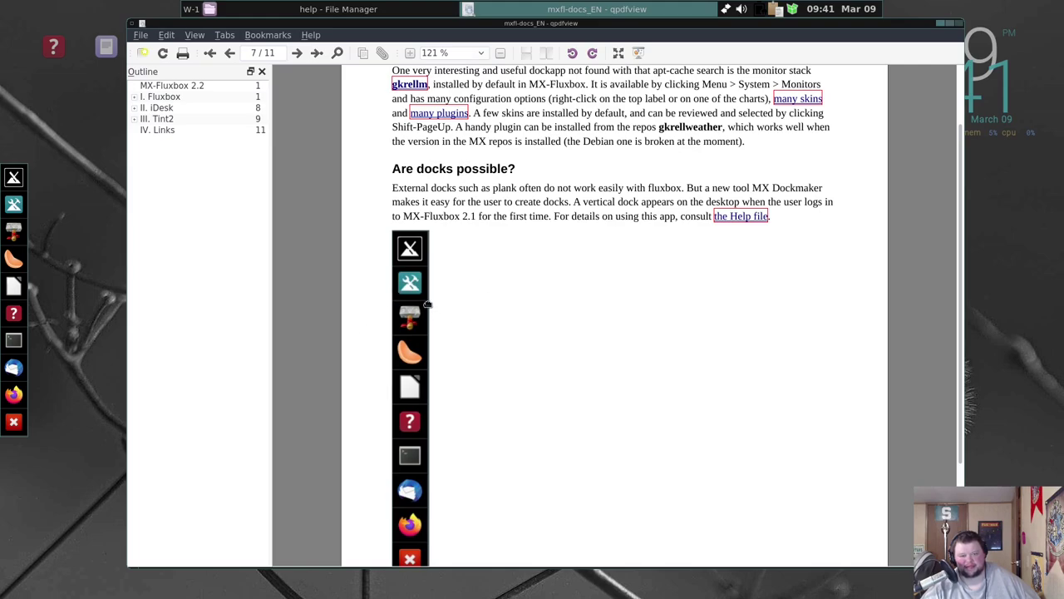
Step: Open DefaultDock.mxdk for editing in Dockmaker, review its settings and close it without changes
{"action": "right_click", "coordinate": [60, 208]}
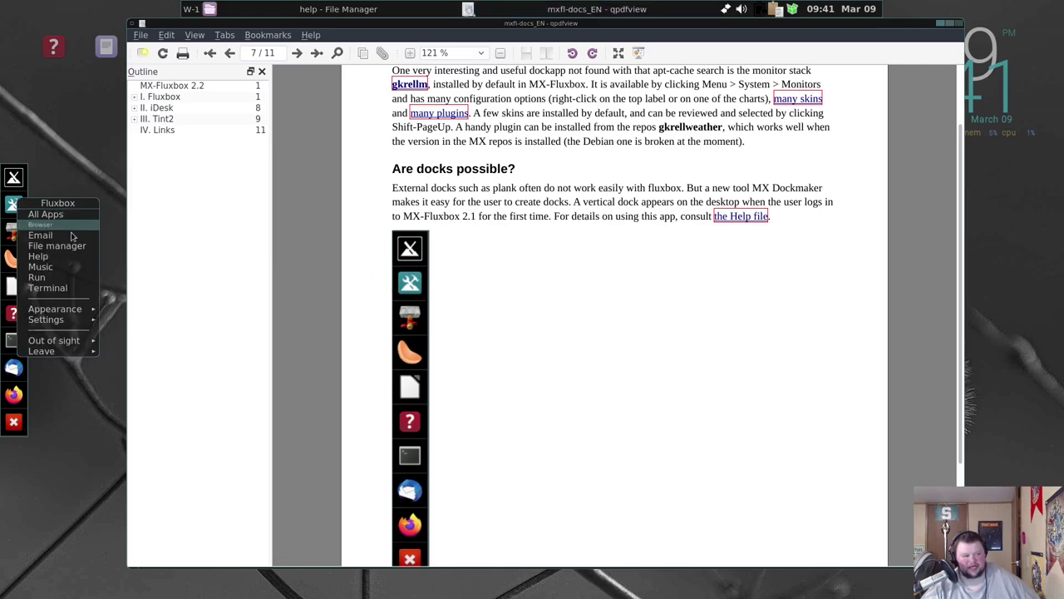
{"action": "mouse_move", "coordinate": [76, 312]}
{"action": "mouse_move", "coordinate": [121, 321]}
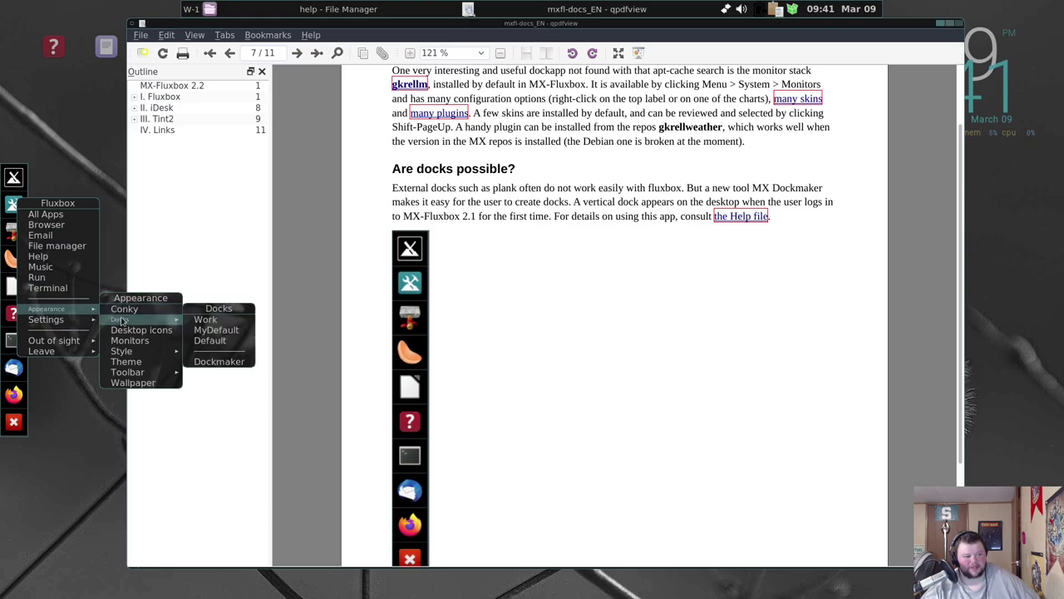
{"action": "left_click", "coordinate": [216, 365]}
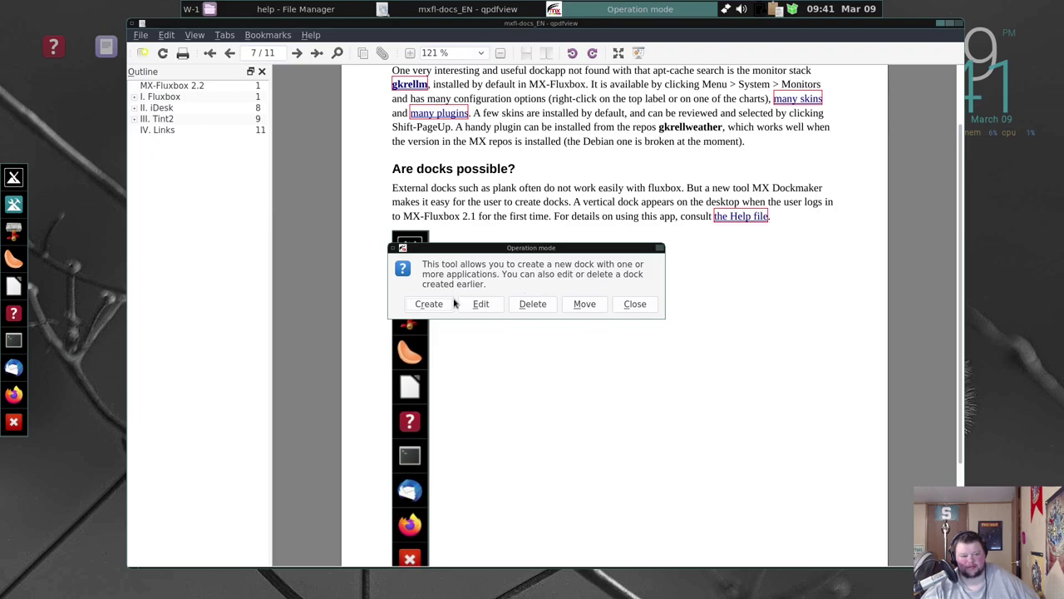
{"action": "left_click", "coordinate": [478, 304]}
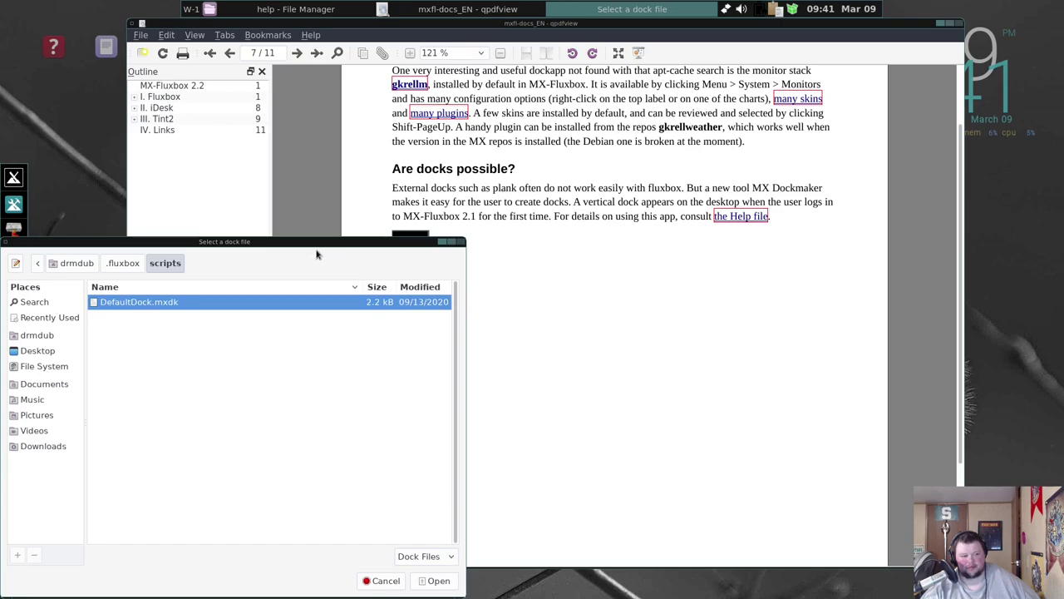
{"action": "double_click", "coordinate": [318, 222]}
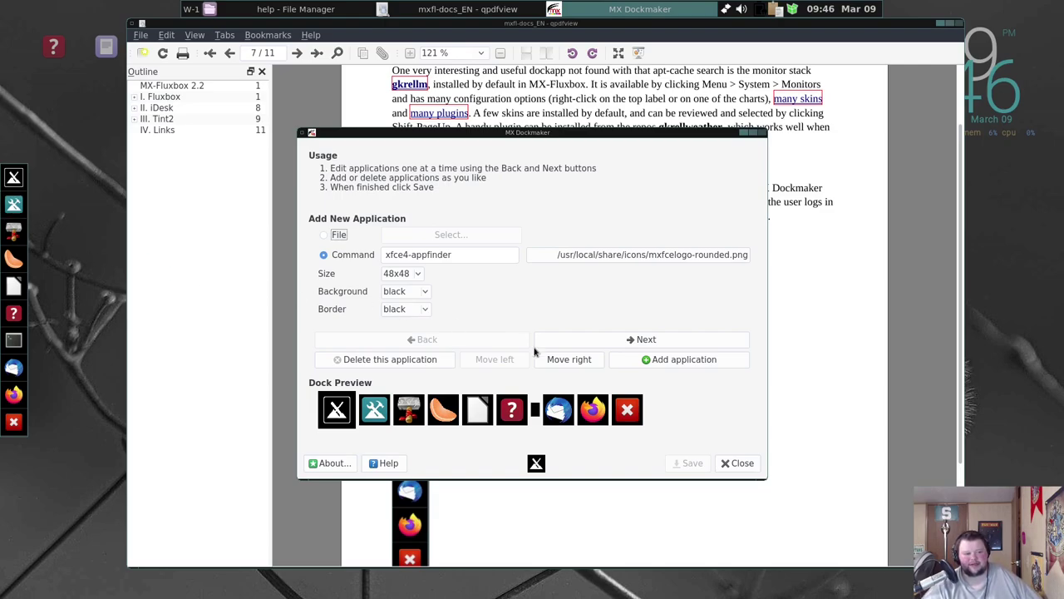
{"action": "left_click", "coordinate": [739, 463]}
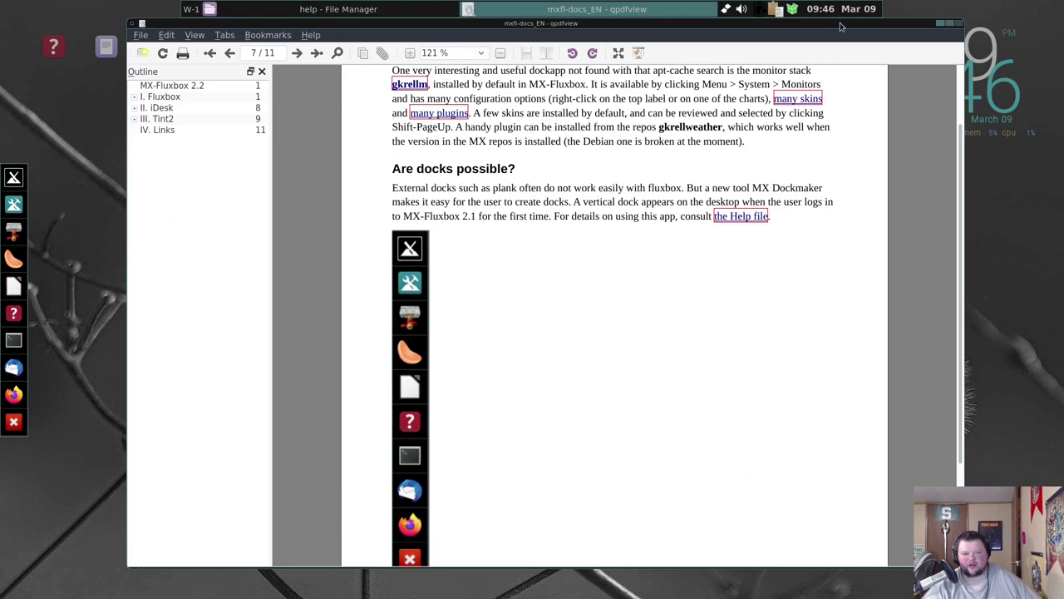
Step: Close the documentation and help folder windows and open a new terminal window clear of the dock
{"action": "left_click_drag", "start_coordinate": [841, 26], "coordinate": [835, 42]}
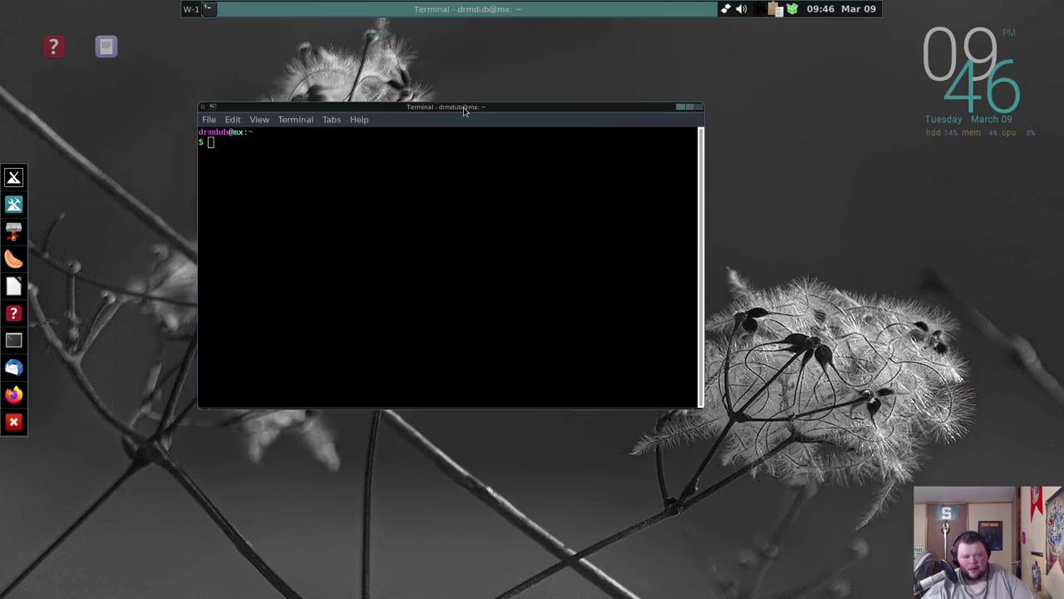
Step: Bring up the application launcher over the terminal and dismiss it
{"action": "key", "text": "super+space"}
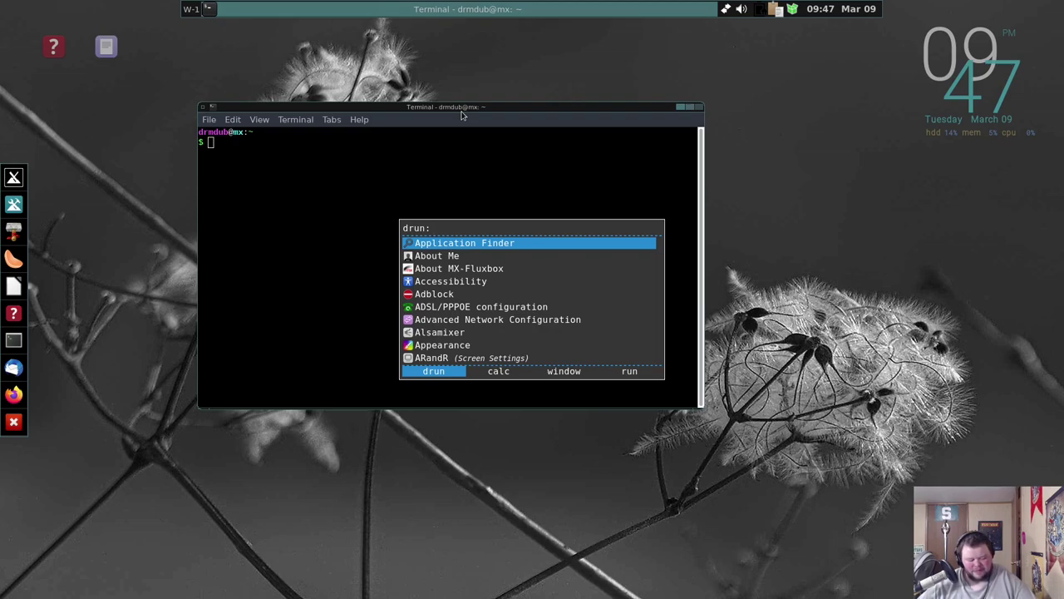
{"action": "key", "text": "Escape"}
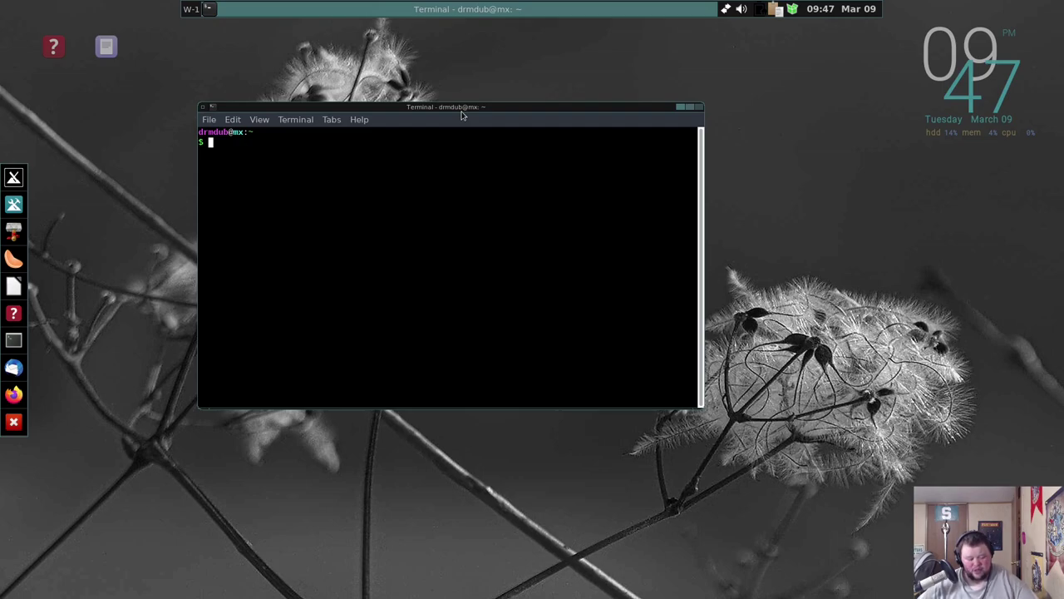
{"action": "key", "text": "F4"}
{"action": "key", "text": "F4"}
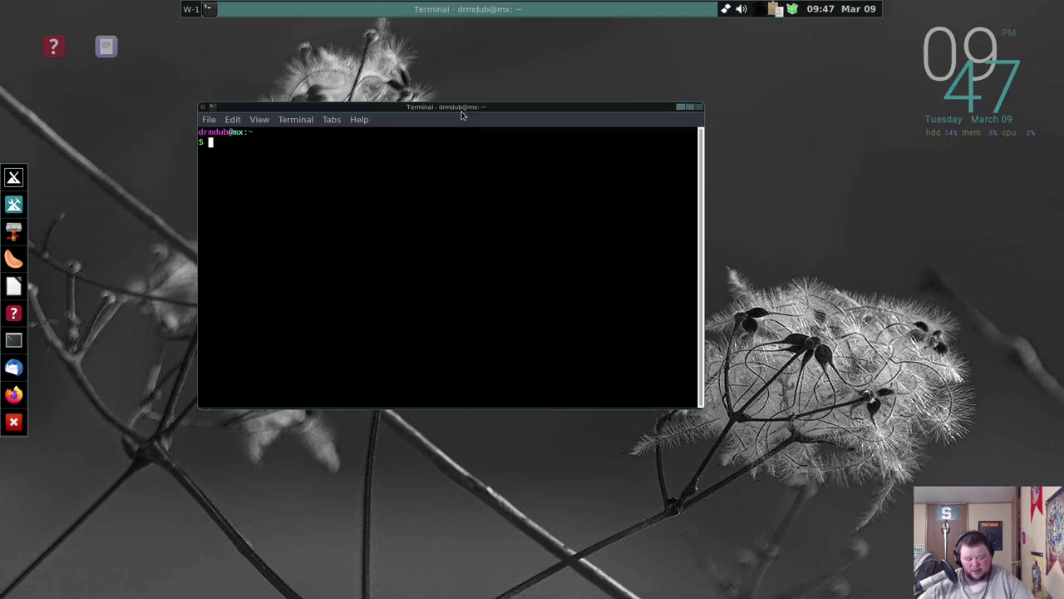
Step: Open MX Tools and the .fluxbox folder in the file manager, and bring up the application launcher over them
{"action": "key", "text": "super+x"}
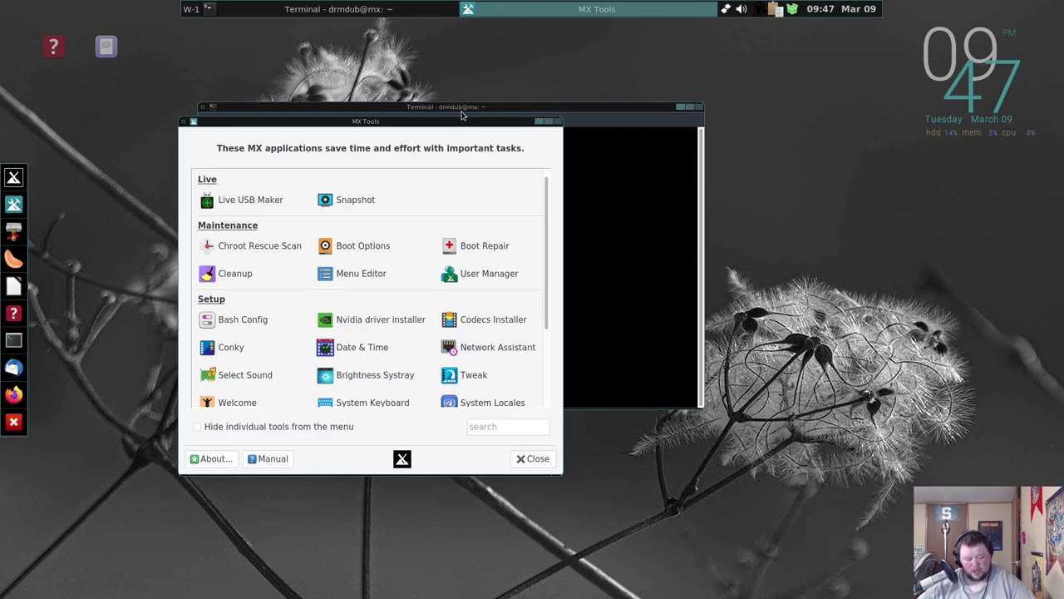
{"action": "key", "text": "super+f"}
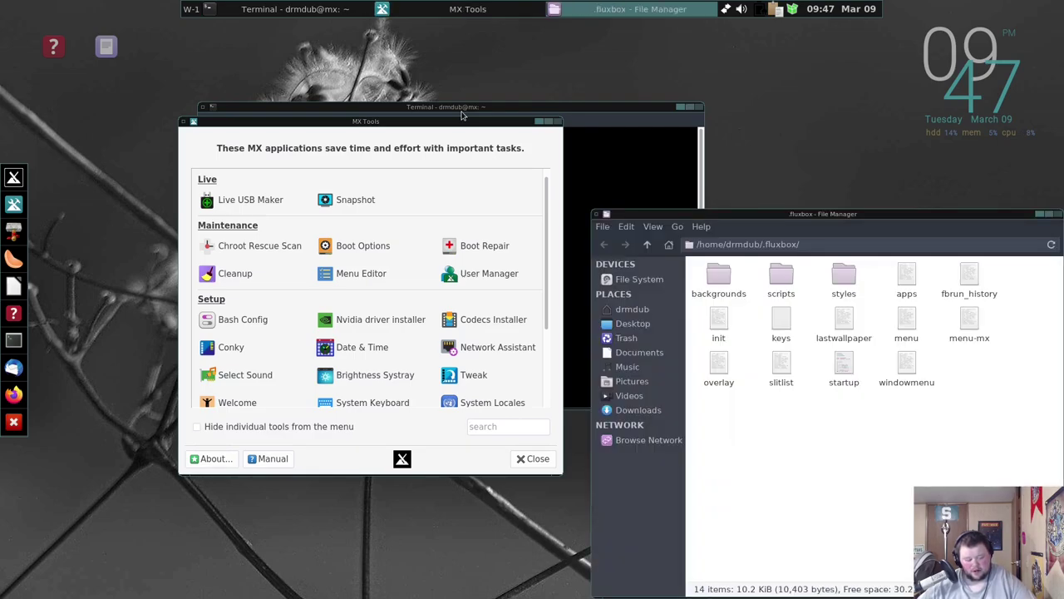
{"action": "key", "text": "super+space"}
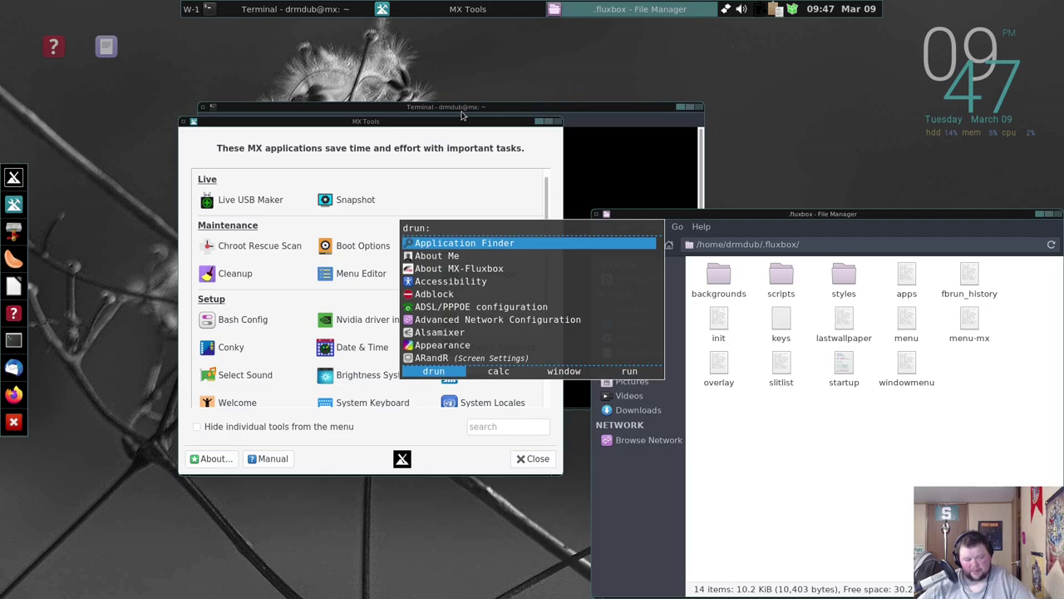
Step: Dismiss the application launcher, and bring up the MX-Fluxbox help folder and Application Finder
{"action": "key", "text": "Escape"}
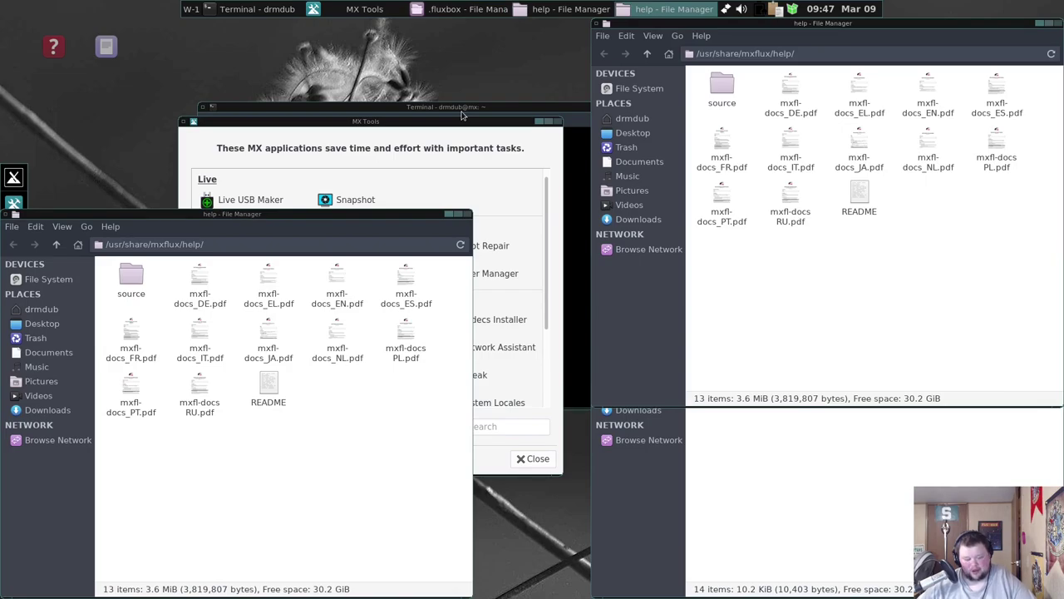
{"action": "key", "text": "alt+F3"}
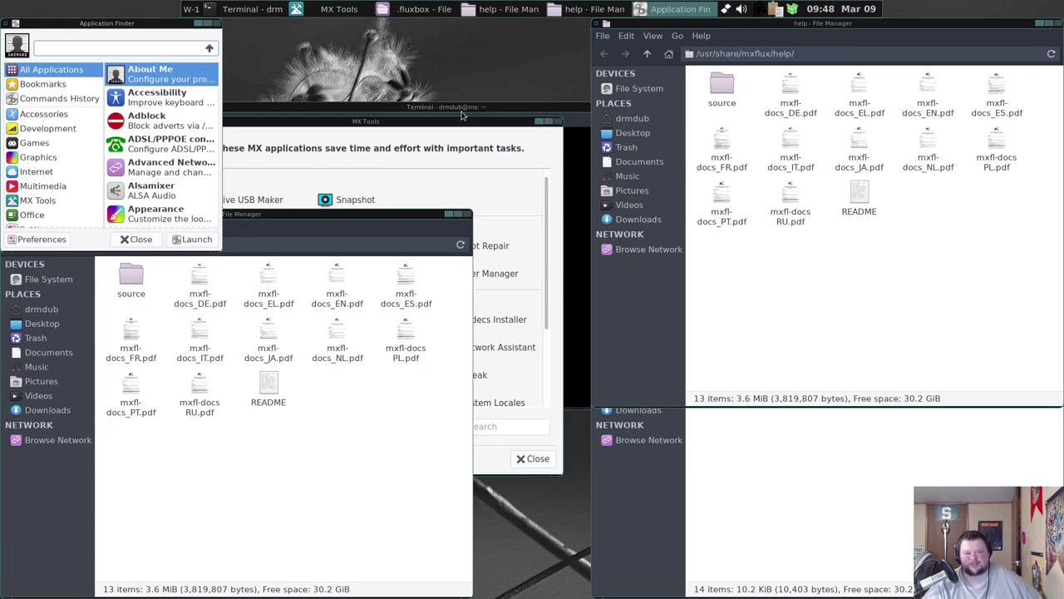
Step: Open mxfl-docs_EN.pdf at its section on the toolbar across the top, and try switching to workspace 2 and back
{"action": "double_click", "coordinate": [915, 95]}
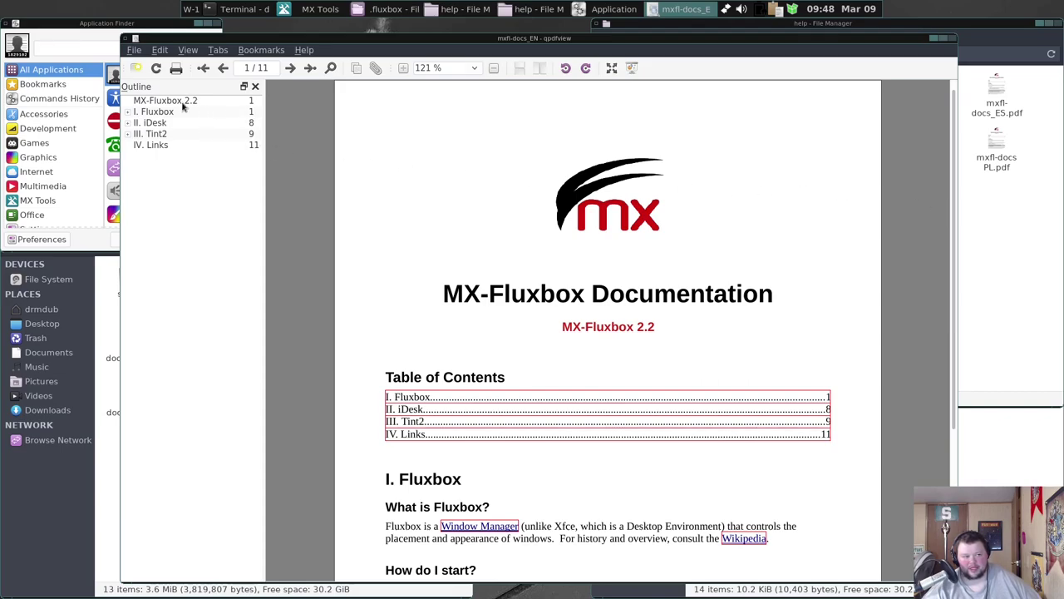
{"action": "left_click", "coordinate": [129, 111]}
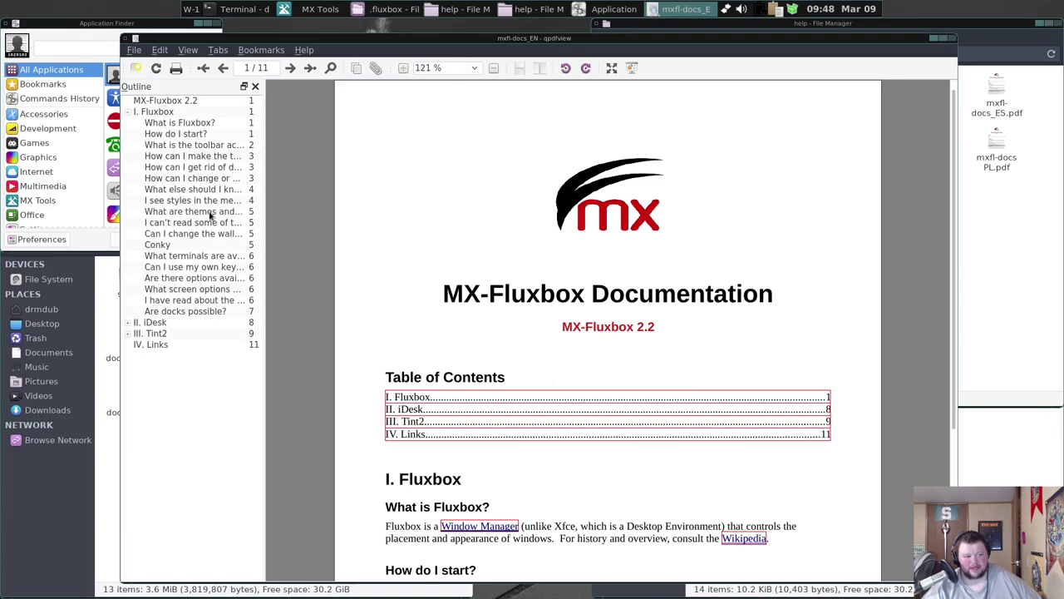
{"action": "left_click", "coordinate": [198, 136]}
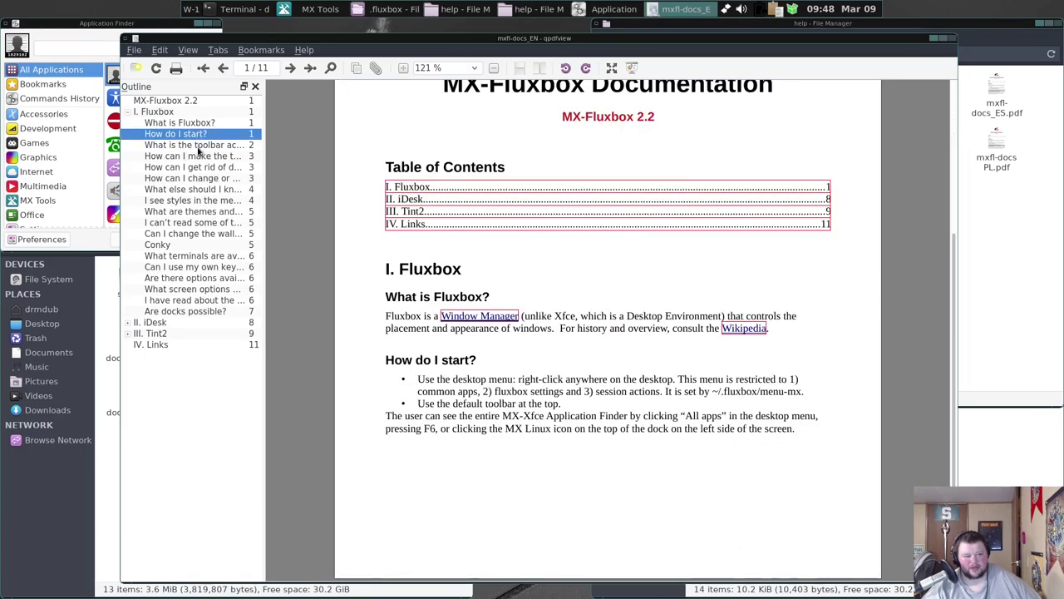
{"action": "left_click", "coordinate": [199, 147]}
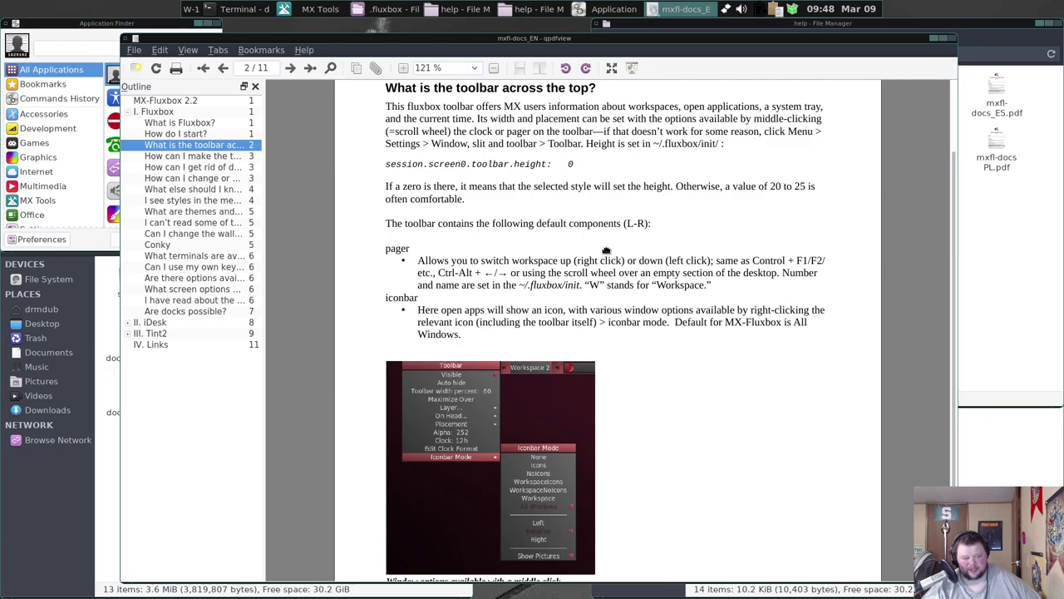
{"action": "key", "text": "ctrl+F2"}
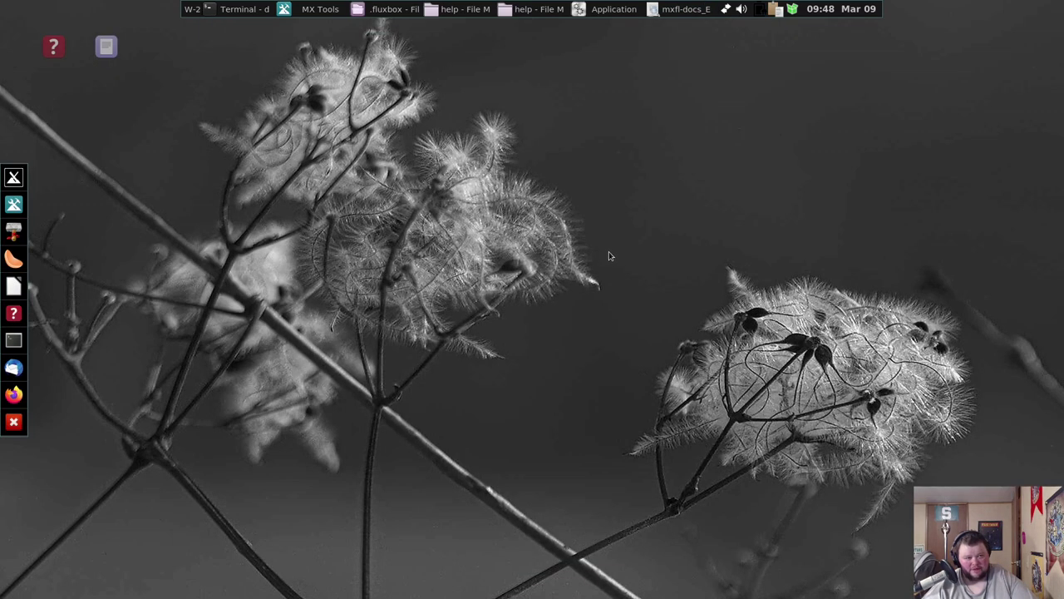
{"action": "key", "text": "ctrl+F1"}
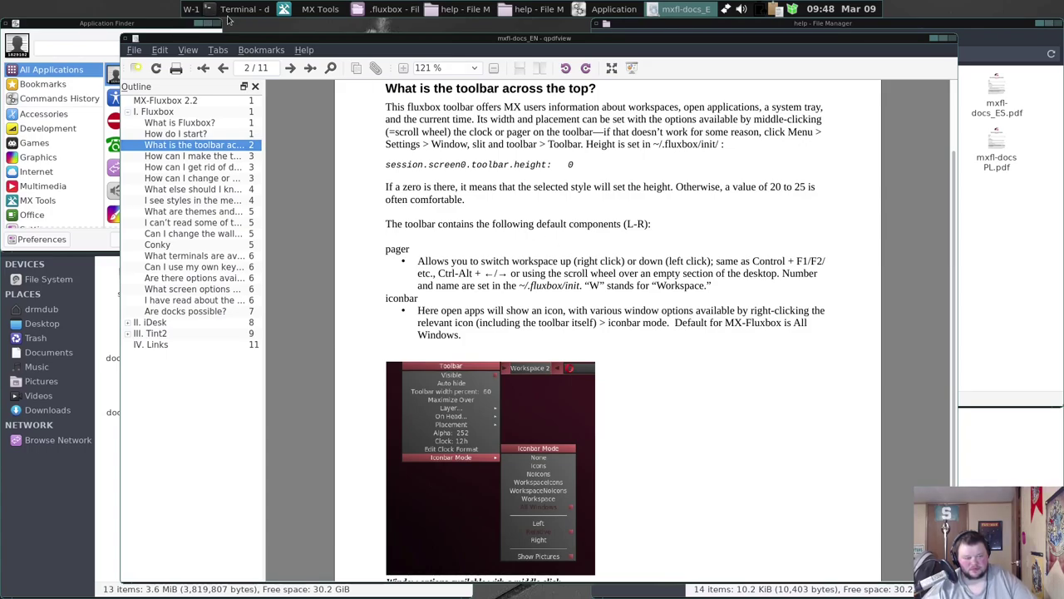
Step: Change the desktop toolbar appearance to Traditional
{"action": "right_click", "coordinate": [141, 10]}
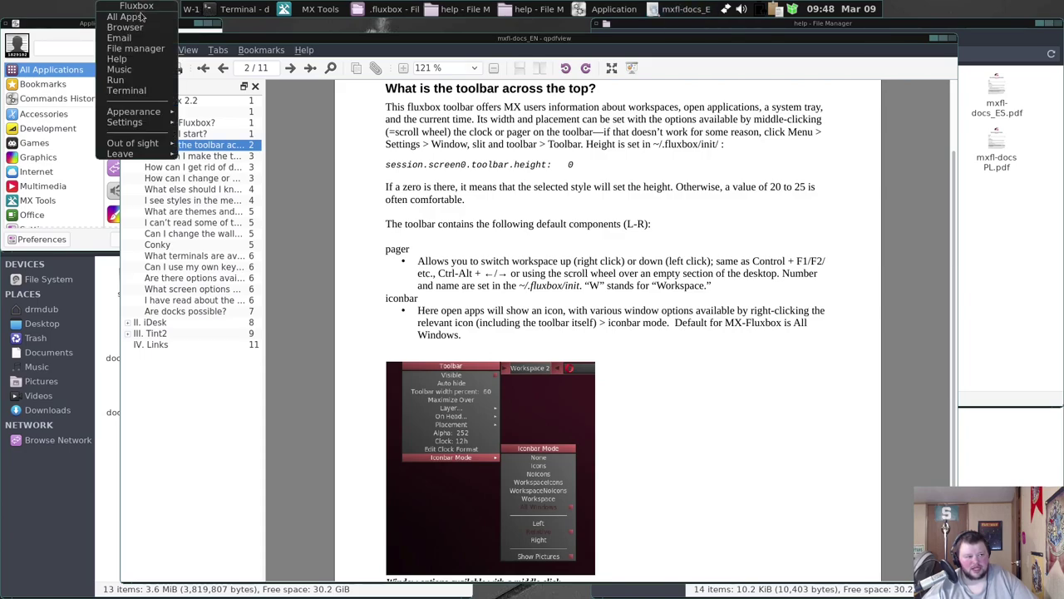
{"action": "mouse_move", "coordinate": [170, 117]}
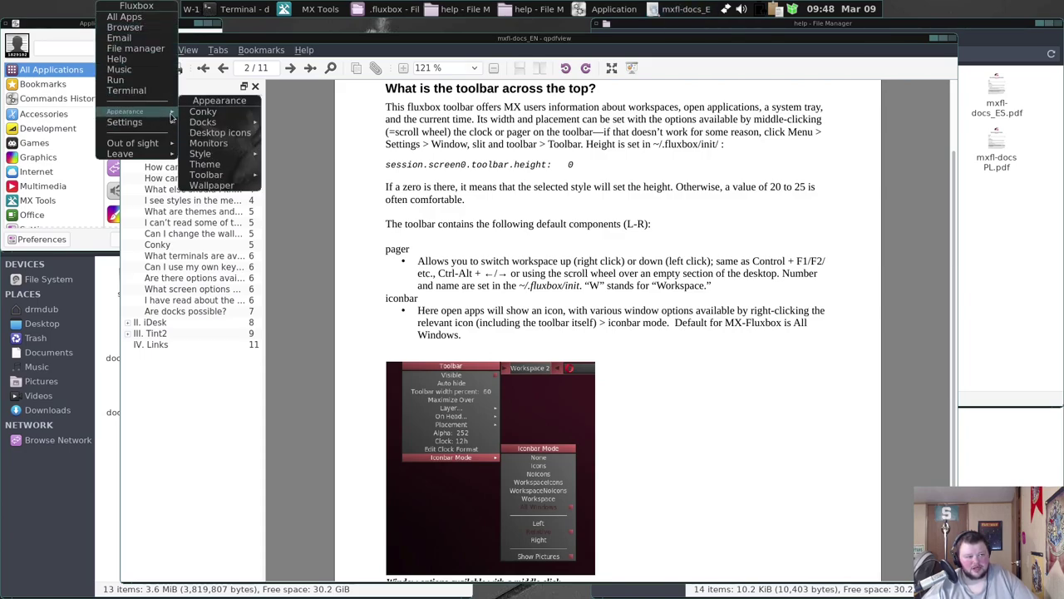
{"action": "mouse_move", "coordinate": [221, 176]}
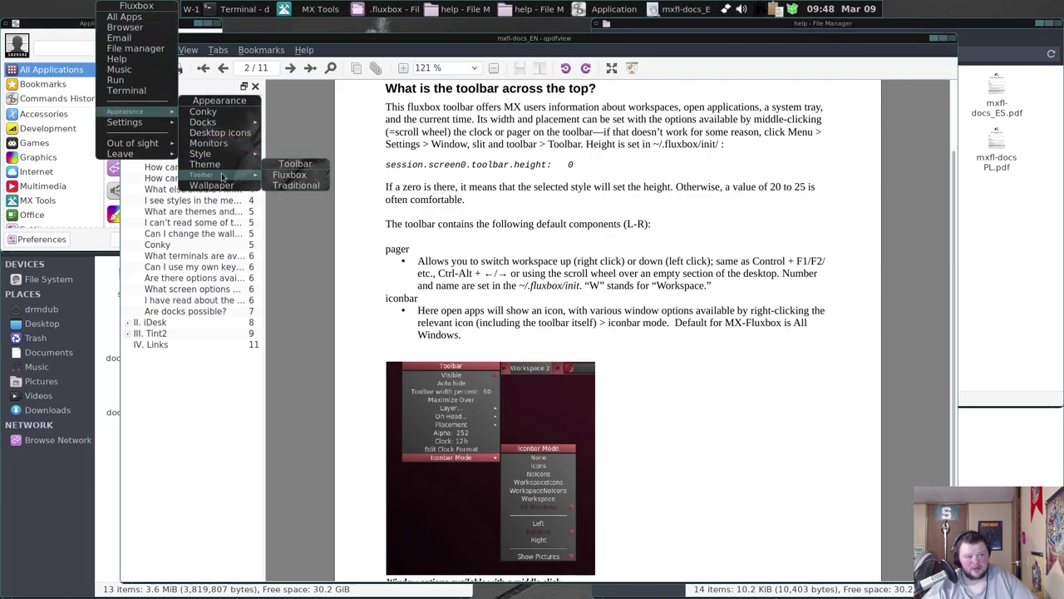
{"action": "left_click", "coordinate": [299, 184]}
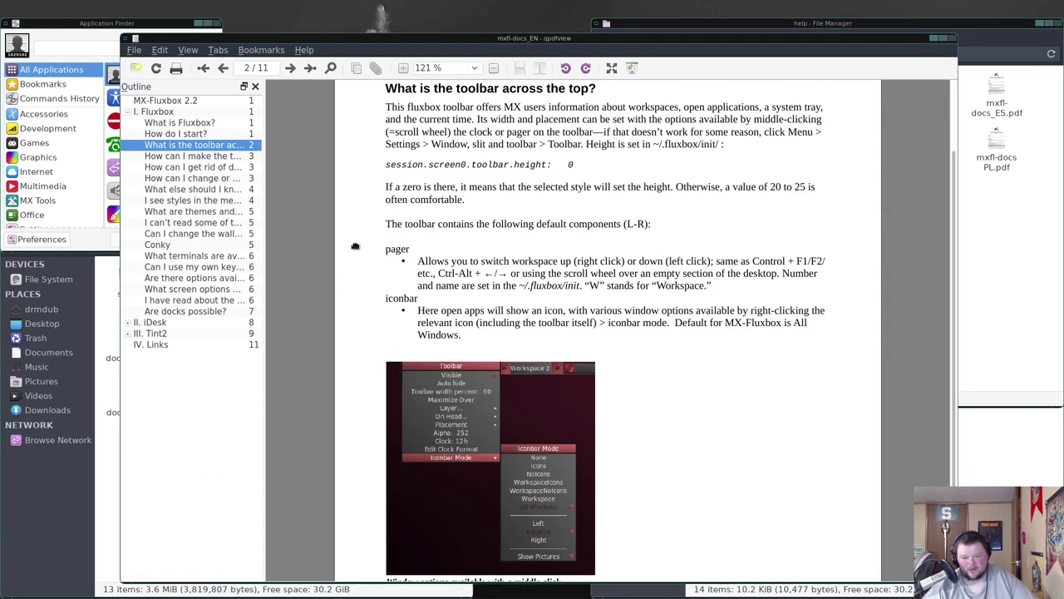
Step: Read the MX-Fluxbox documentation from the toolbar section through the terminal and keystroke sections, repositioning and resizing its window along the way
{"action": "left_click_drag", "start_coordinate": [525, 36], "coordinate": [530, 20]}
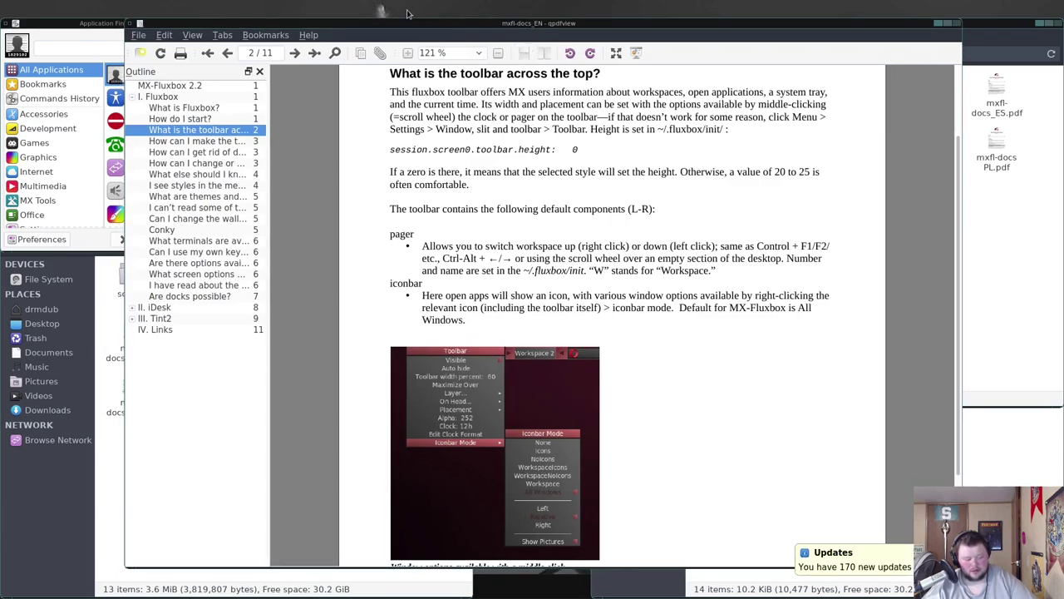
{"action": "scroll", "coordinate": [408, 11], "scroll_direction": "down", "scroll_amount": 1}
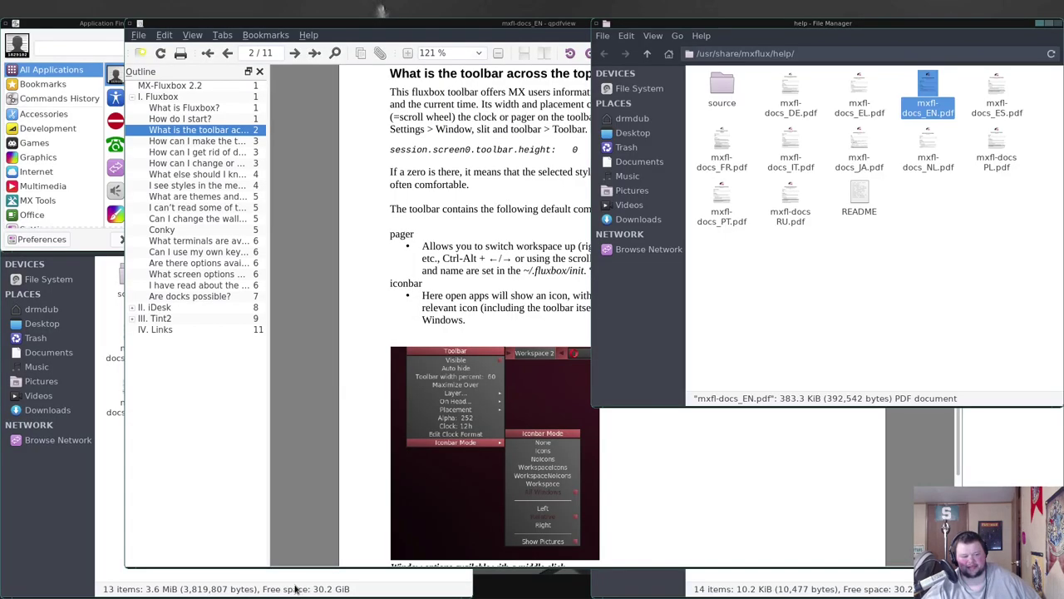
{"action": "left_click", "coordinate": [457, 265]}
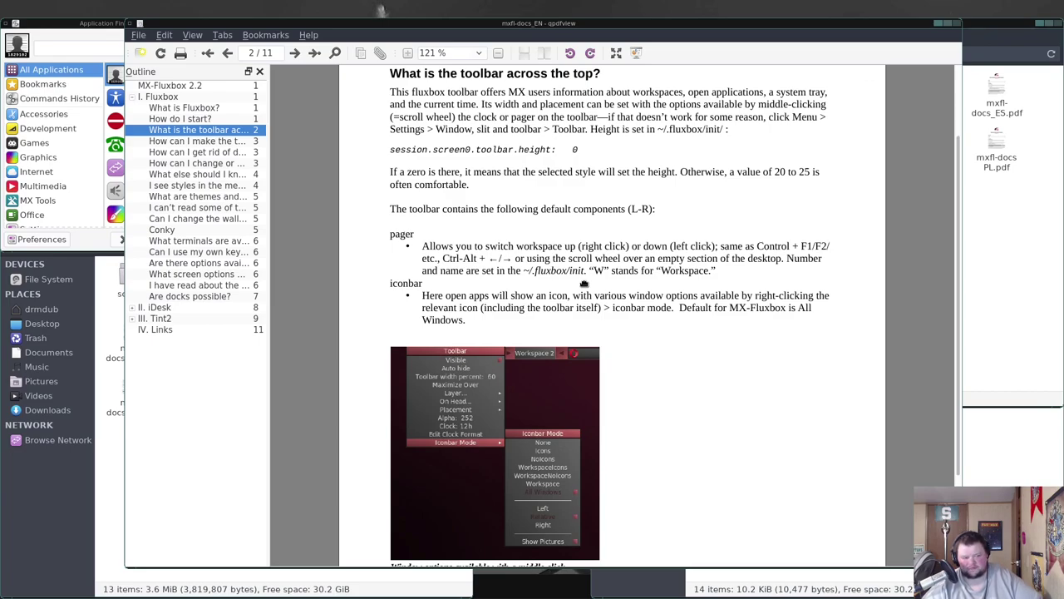
{"action": "scroll", "coordinate": [604, 292], "scroll_direction": "down", "scroll_amount": 10}
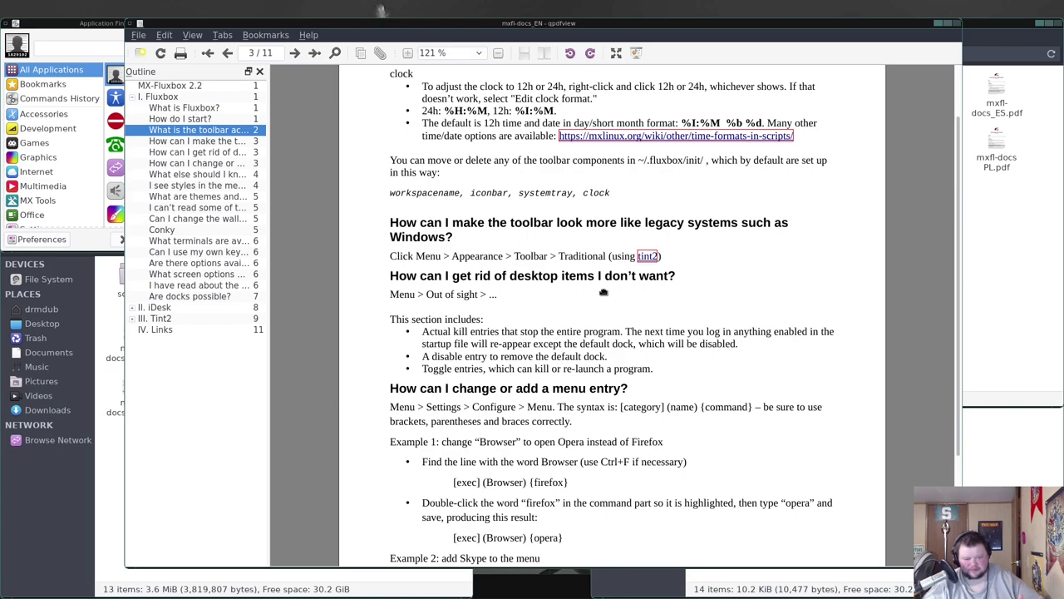
{"action": "scroll", "coordinate": [603, 291], "scroll_direction": "down", "scroll_amount": 10}
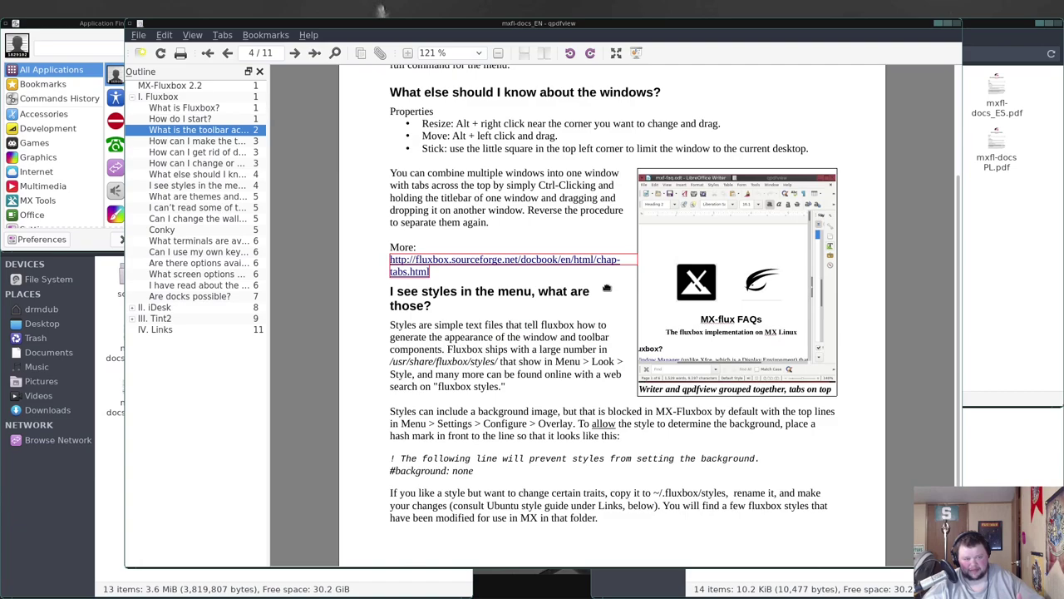
{"action": "left_click_drag", "start_coordinate": [578, 274], "coordinate": [742, 370]}
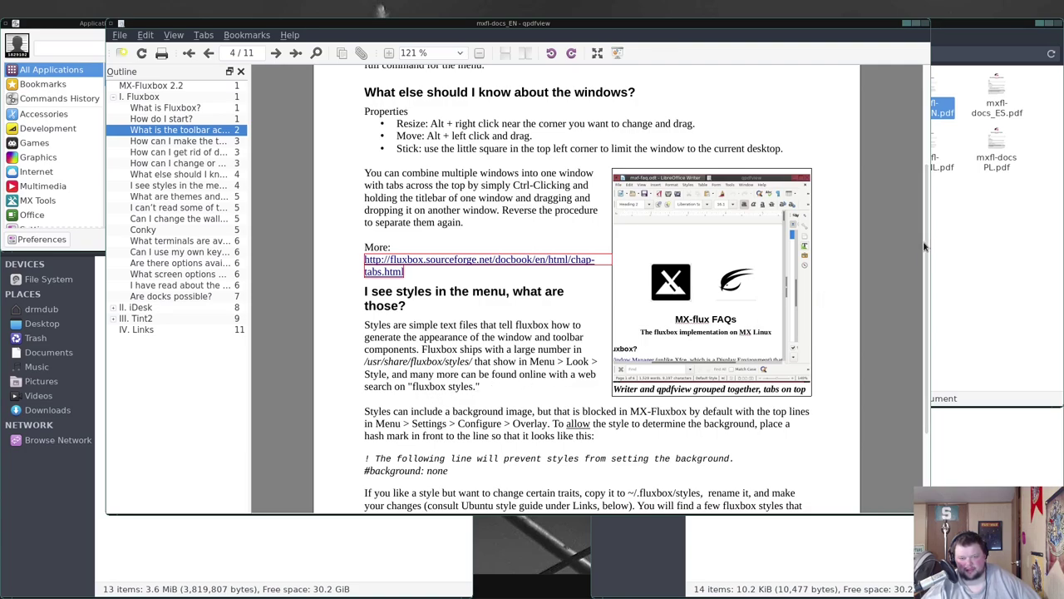
{"action": "scroll", "coordinate": [925, 246], "scroll_direction": "down", "scroll_amount": 15}
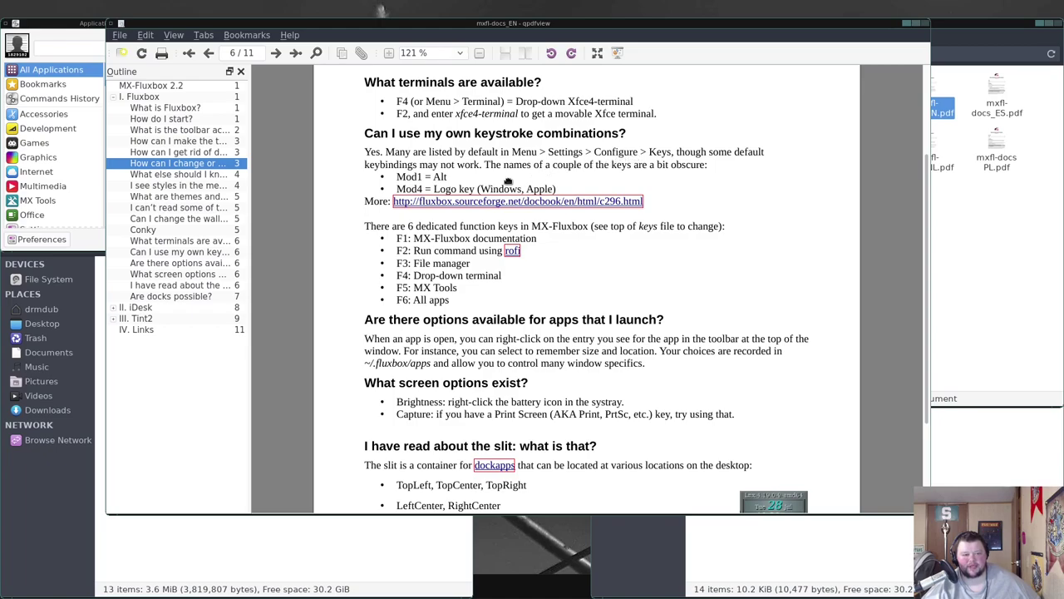
Step: Close Application Finder and both help folder windows
{"action": "right_click", "coordinate": [49, 496]}
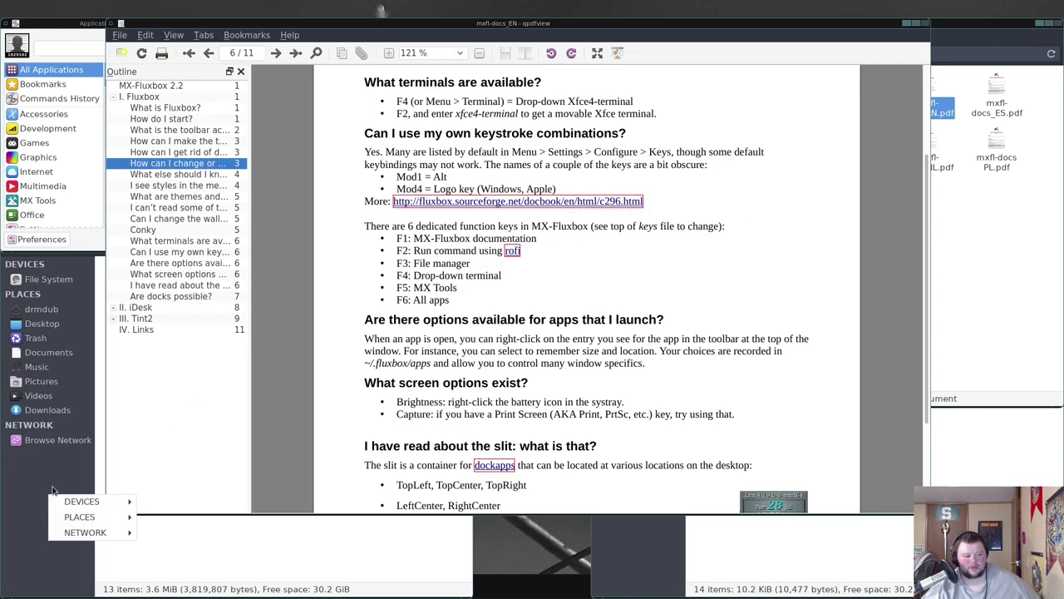
{"action": "left_click", "coordinate": [60, 479]}
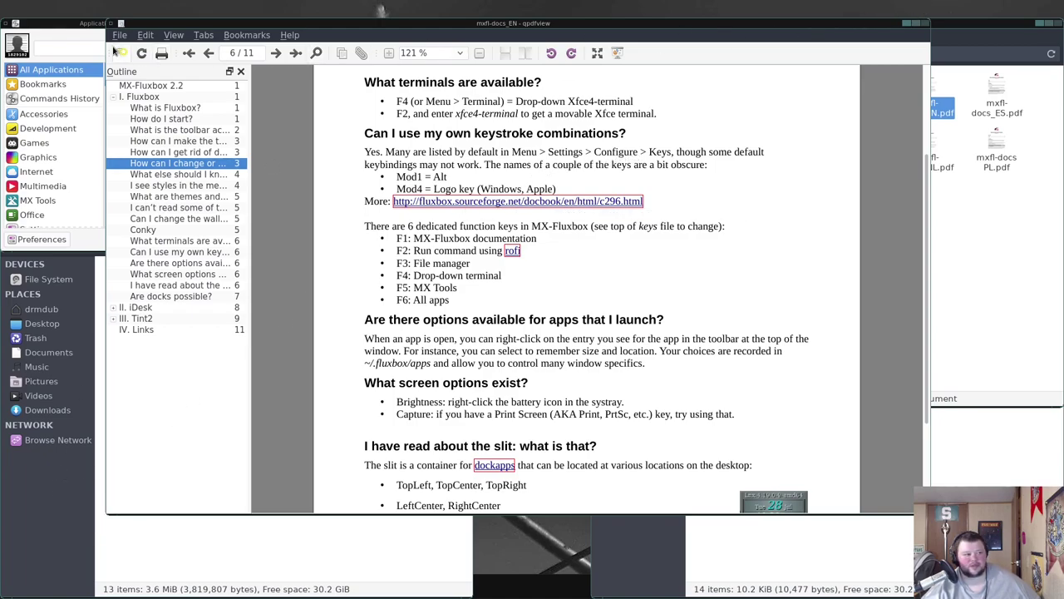
{"action": "left_click", "coordinate": [93, 25]}
{"action": "left_click", "coordinate": [187, 59]}
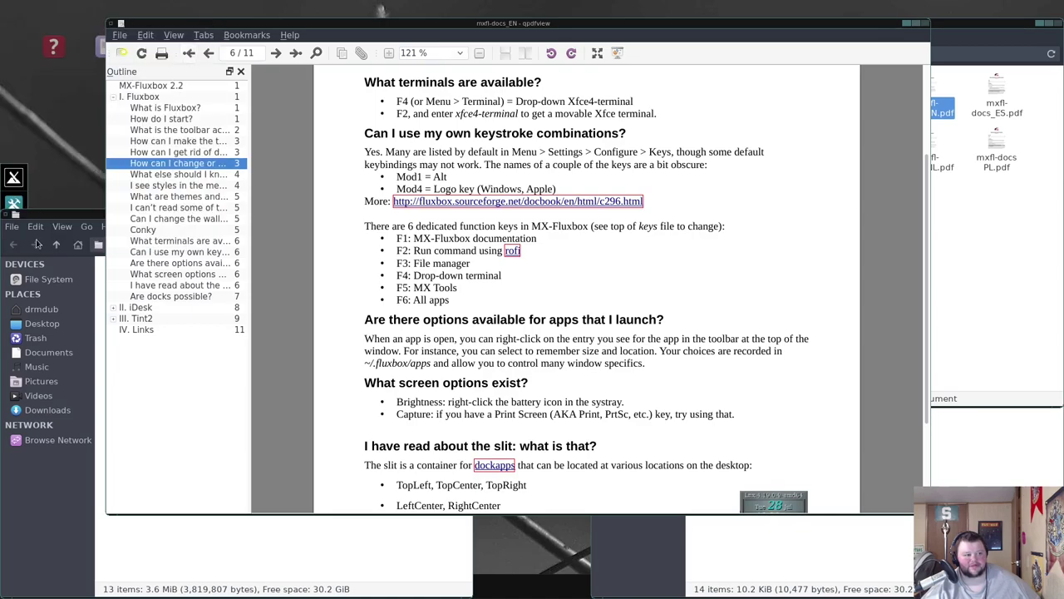
{"action": "left_click", "coordinate": [59, 226]}
{"action": "left_click", "coordinate": [467, 218]}
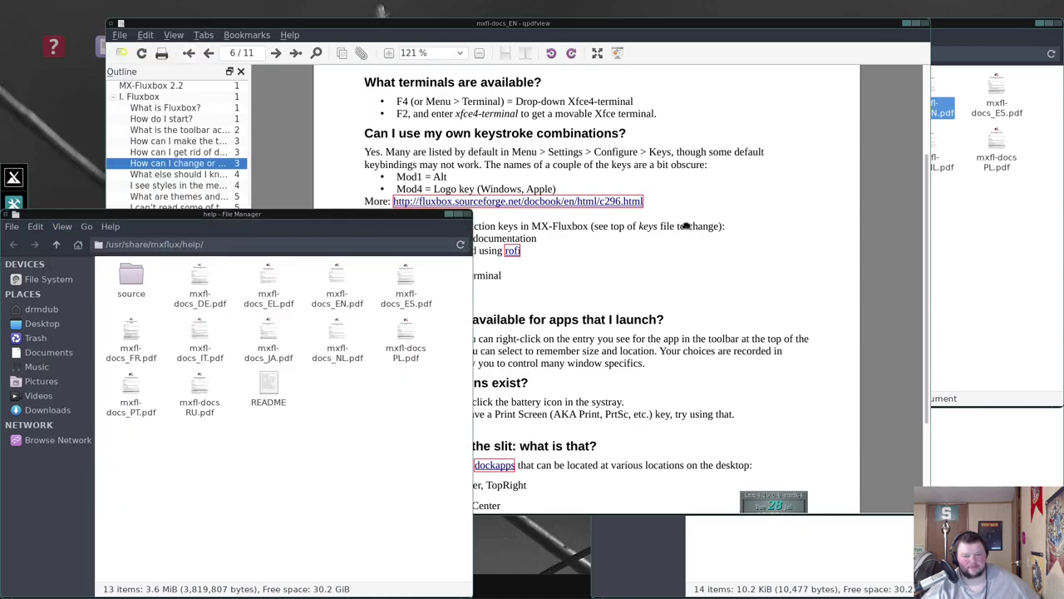
{"action": "left_click", "coordinate": [469, 215]}
{"action": "left_click", "coordinate": [994, 275]}
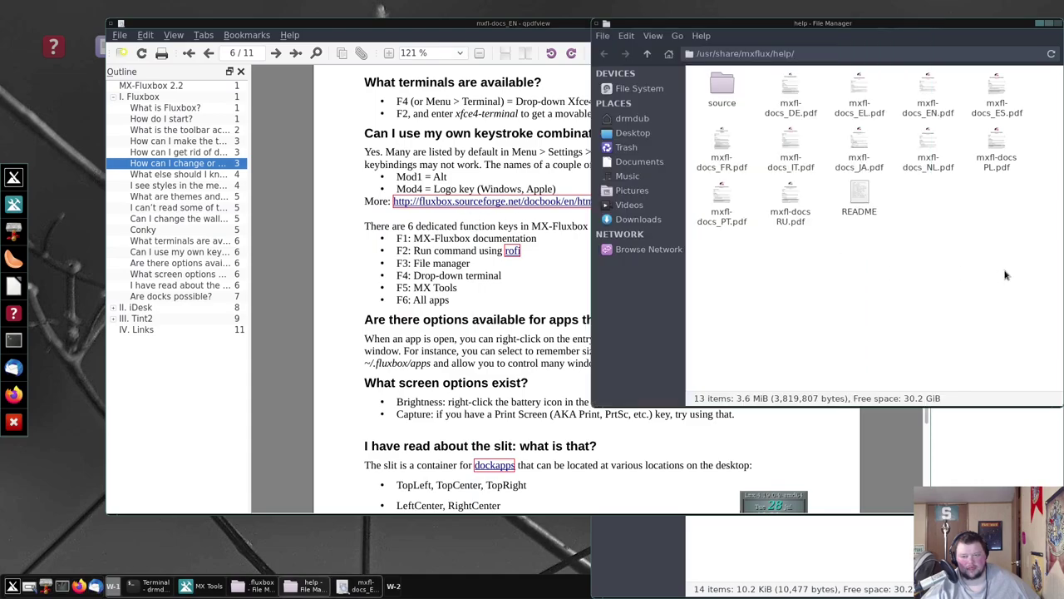
{"action": "left_click_drag", "start_coordinate": [969, 22], "coordinate": [785, 42]}
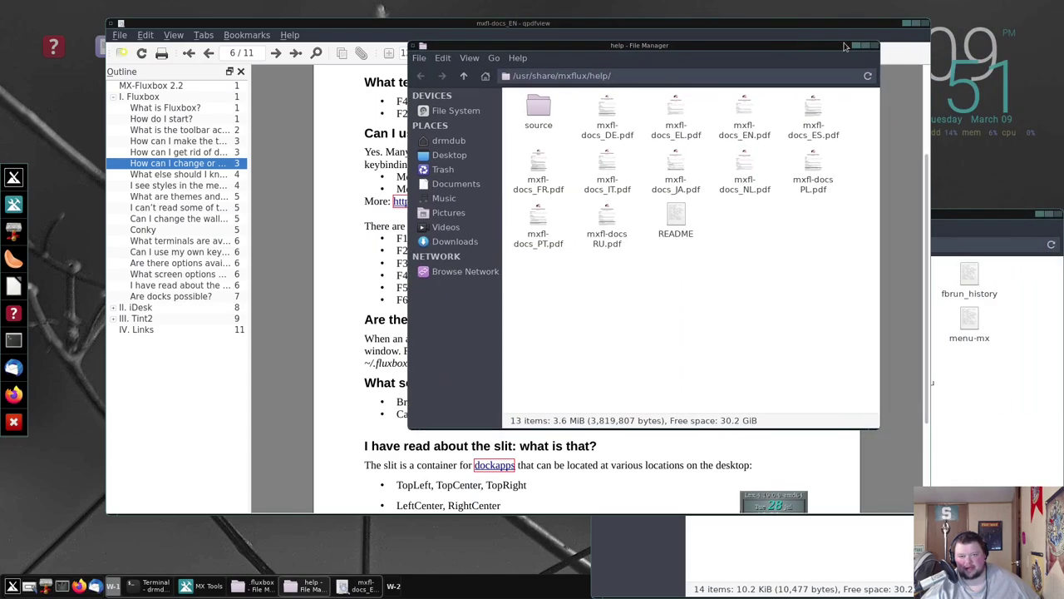
{"action": "left_click", "coordinate": [869, 44]}
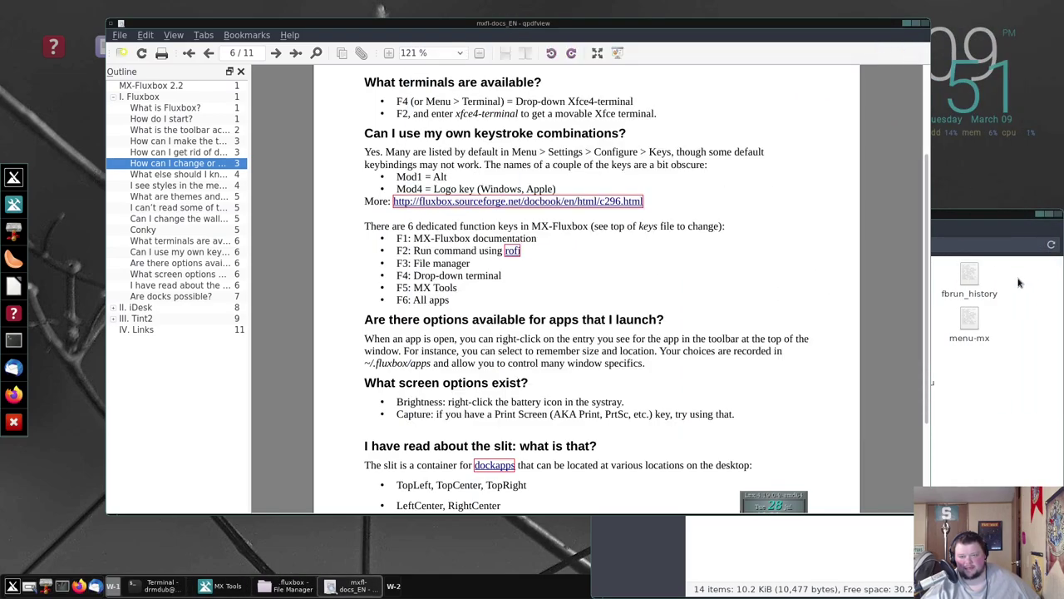
Step: Close the .fluxbox folder window and quit the documentation viewer
{"action": "left_click", "coordinate": [990, 238]}
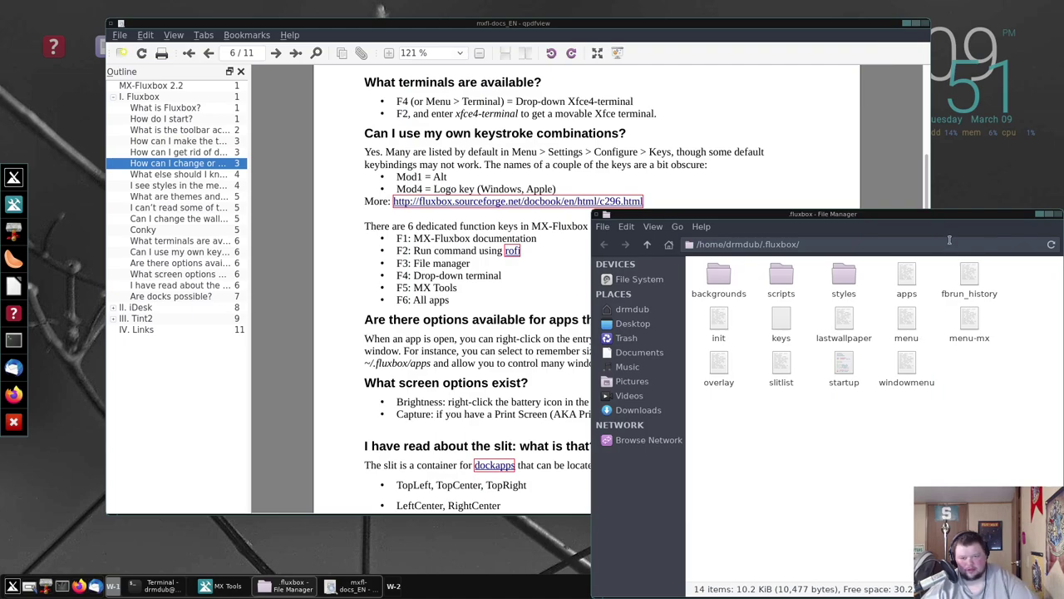
{"action": "left_click_drag", "start_coordinate": [916, 213], "coordinate": [690, 168]}
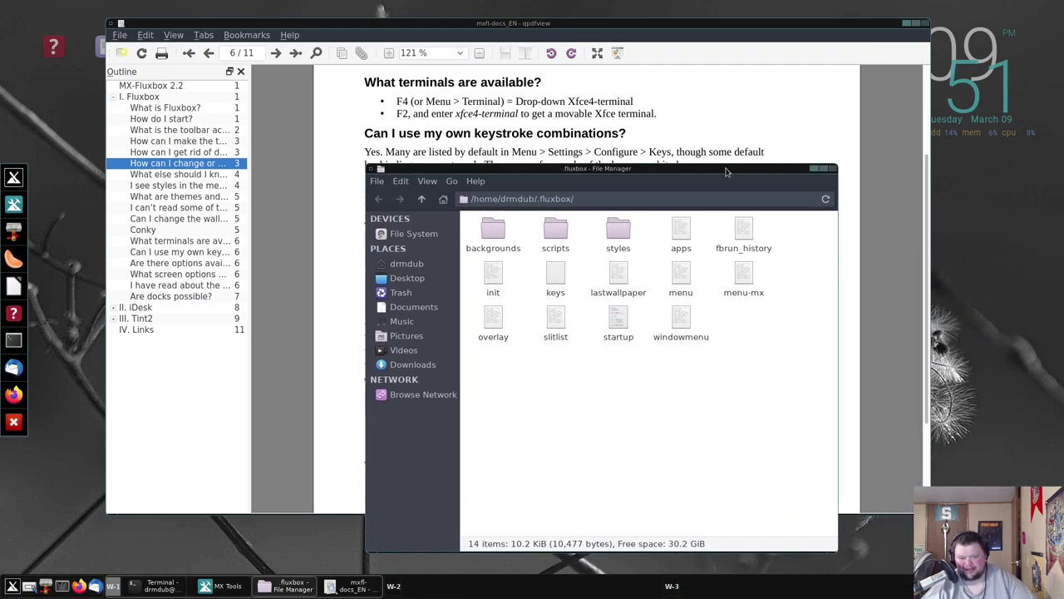
{"action": "left_click", "coordinate": [821, 169]}
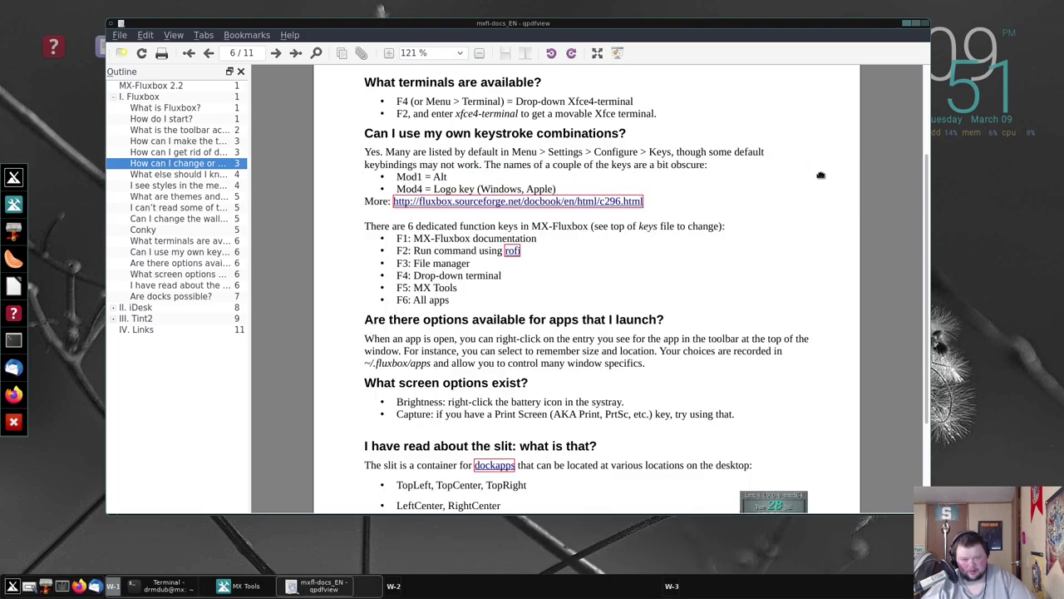
{"action": "key", "text": "ctrl+q"}
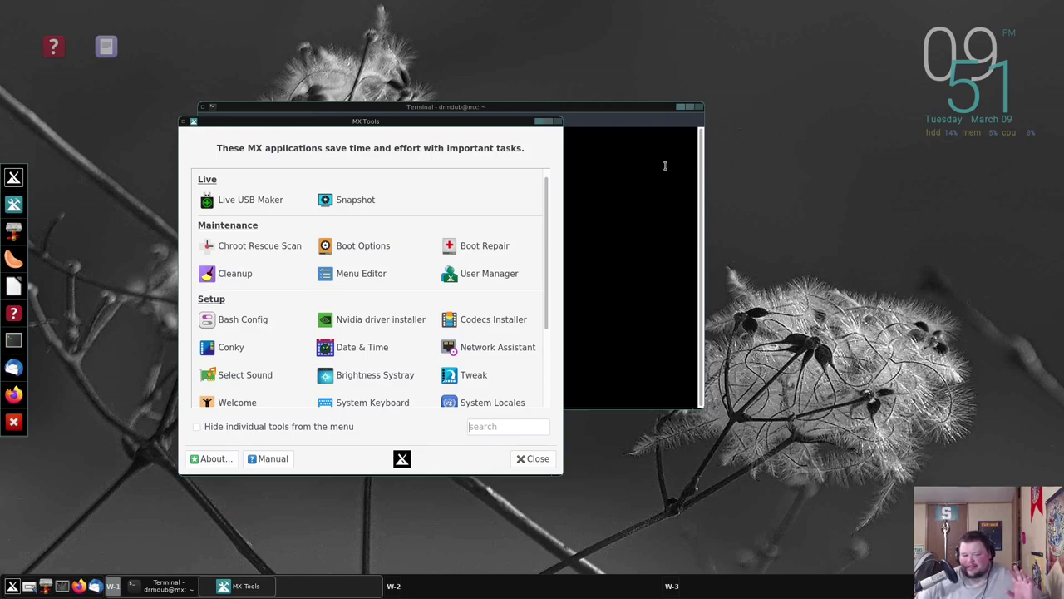
Step: Open the Fluxbox keys configuration file and examine its function-key, window and tab shortcut definitions
{"action": "right_click", "coordinate": [827, 289]}
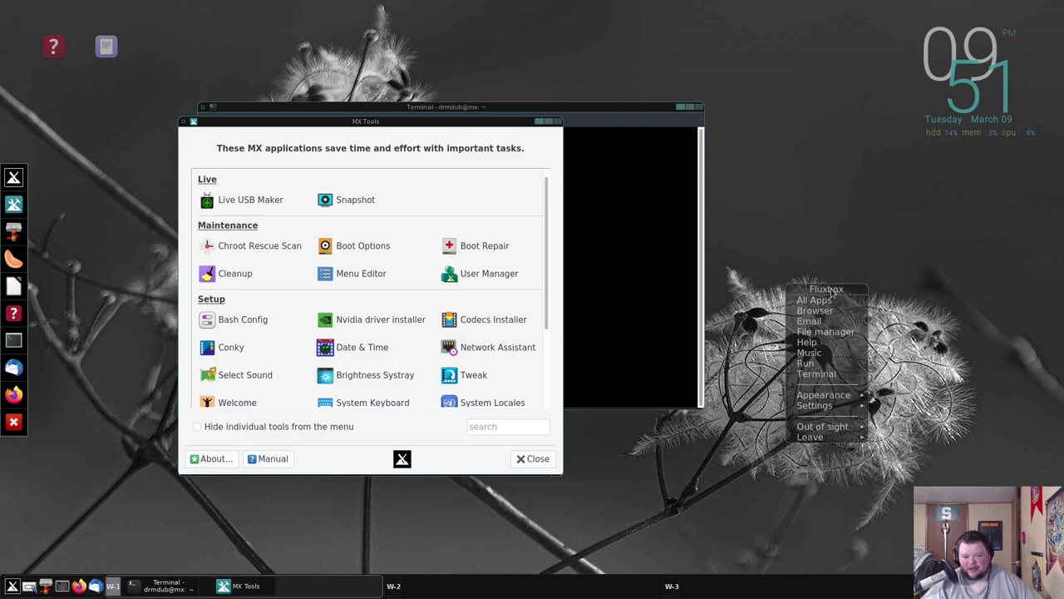
{"action": "mouse_move", "coordinate": [840, 408]}
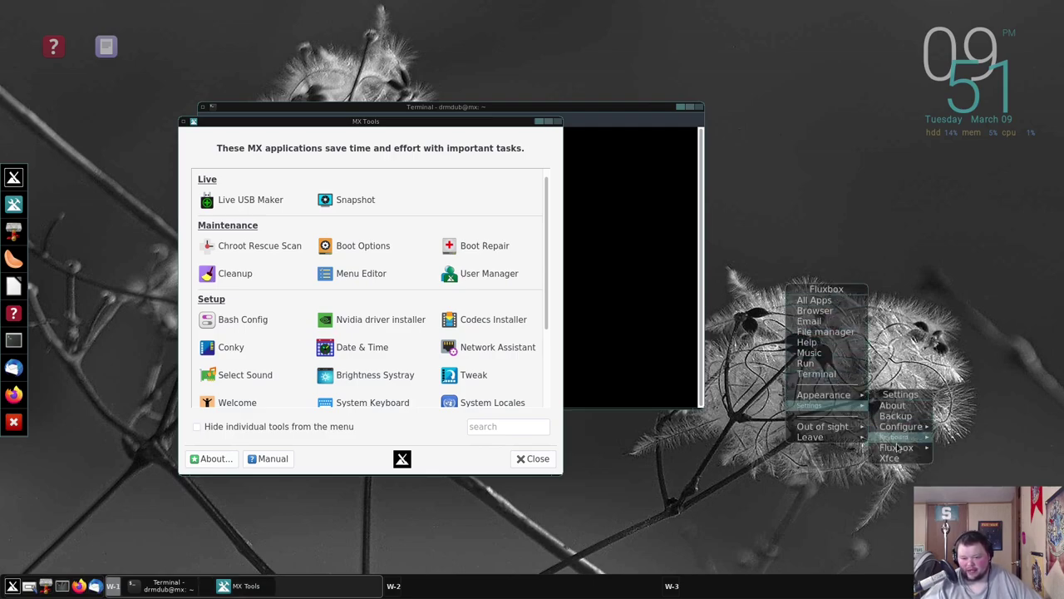
{"action": "mouse_move", "coordinate": [908, 438]}
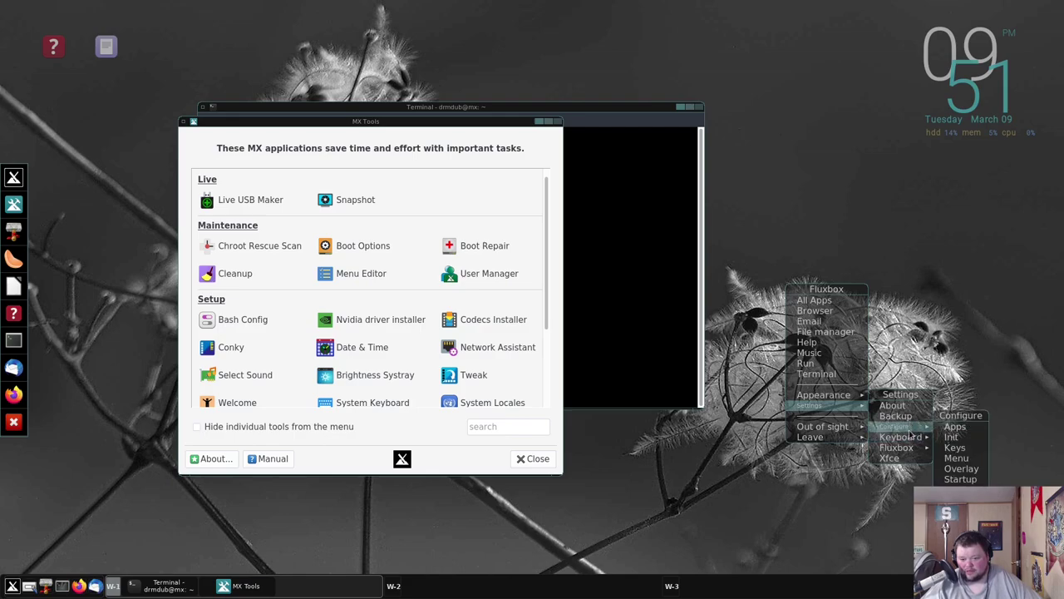
{"action": "left_click", "coordinate": [954, 450]}
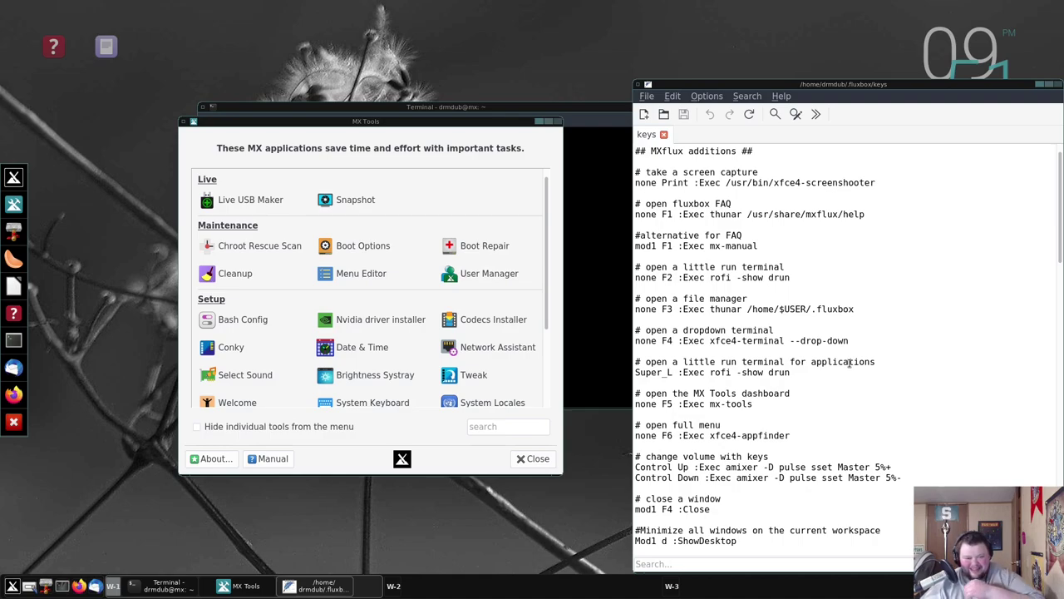
{"action": "scroll", "coordinate": [798, 307], "scroll_direction": "down", "scroll_amount": 7}
{"action": "scroll", "coordinate": [798, 306], "scroll_direction": "down", "scroll_amount": 11}
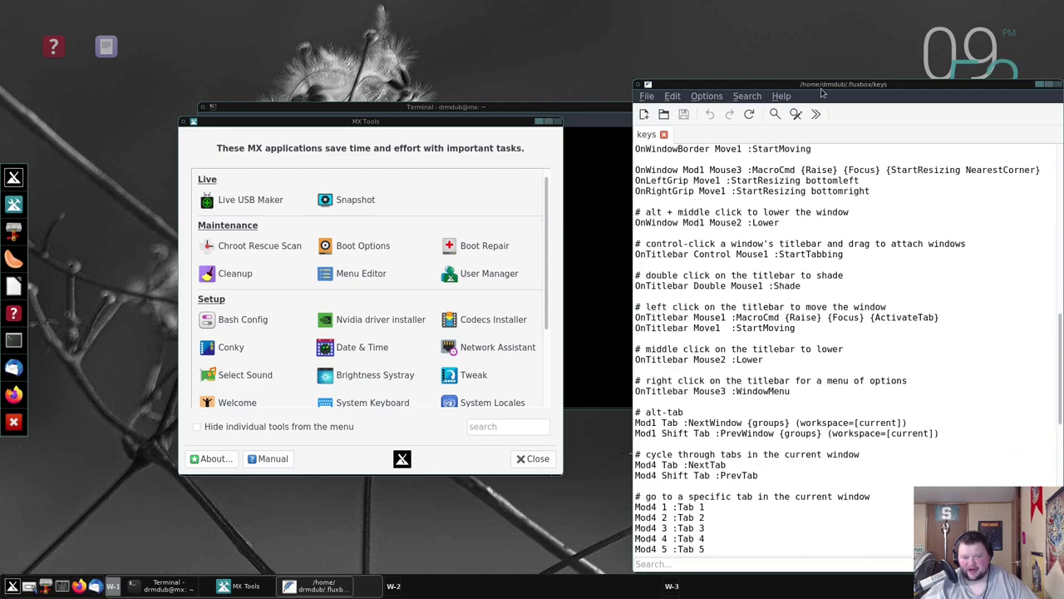
Step: Move the keys file window nearer the middle of the desktop and review its function-key, mouse, window and tab shortcut definitions
{"action": "left_click_drag", "start_coordinate": [813, 87], "coordinate": [660, 87]}
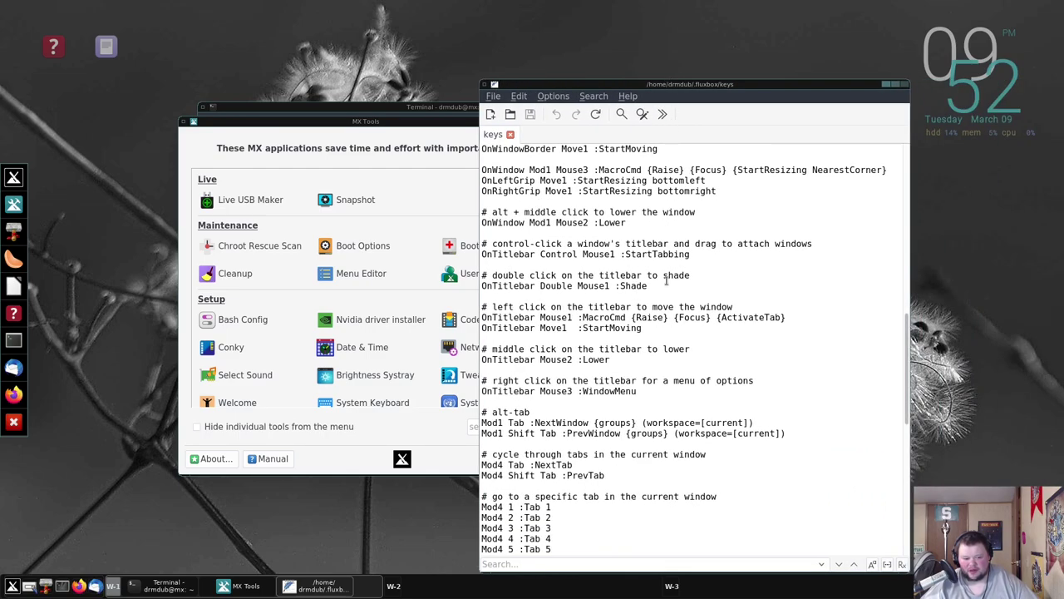
{"action": "scroll", "coordinate": [666, 287], "scroll_direction": "down", "scroll_amount": 1}
{"action": "scroll", "coordinate": [669, 291], "scroll_direction": "up", "scroll_amount": 6}
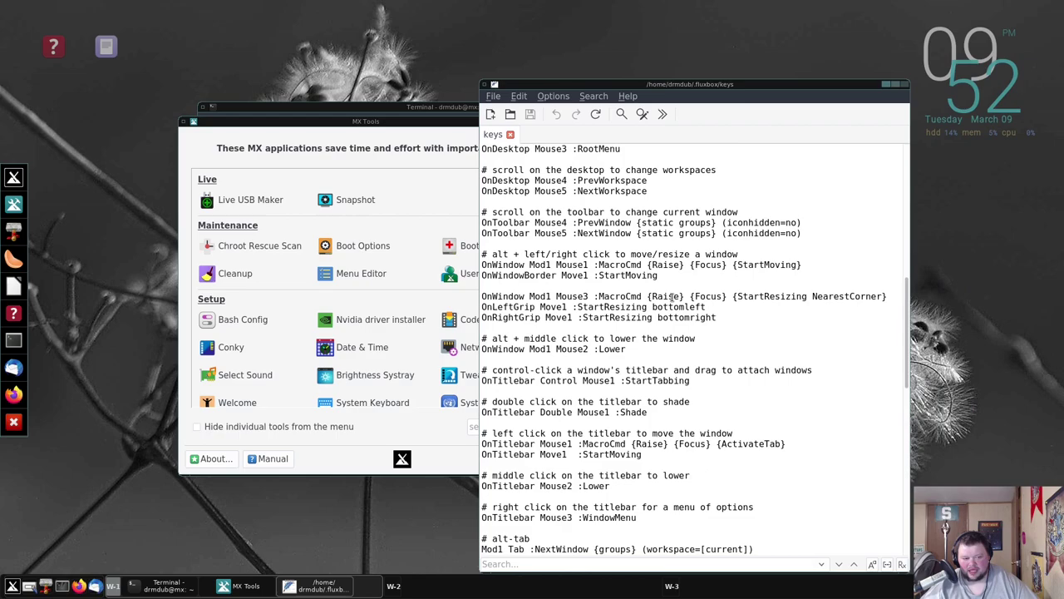
{"action": "scroll", "coordinate": [671, 296], "scroll_direction": "up", "scroll_amount": 3}
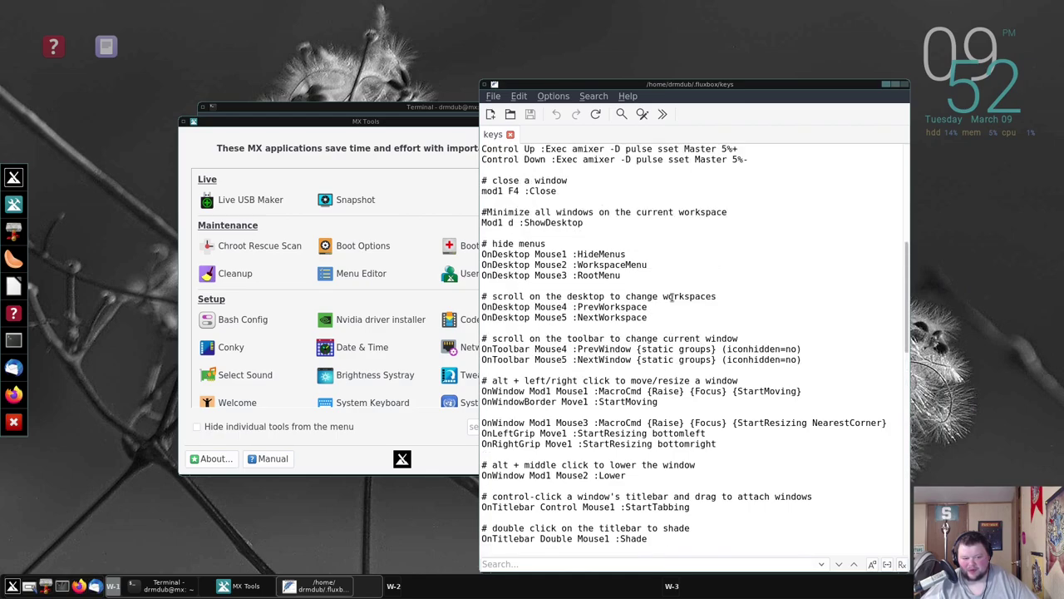
{"action": "scroll", "coordinate": [671, 296], "scroll_direction": "up", "scroll_amount": 8}
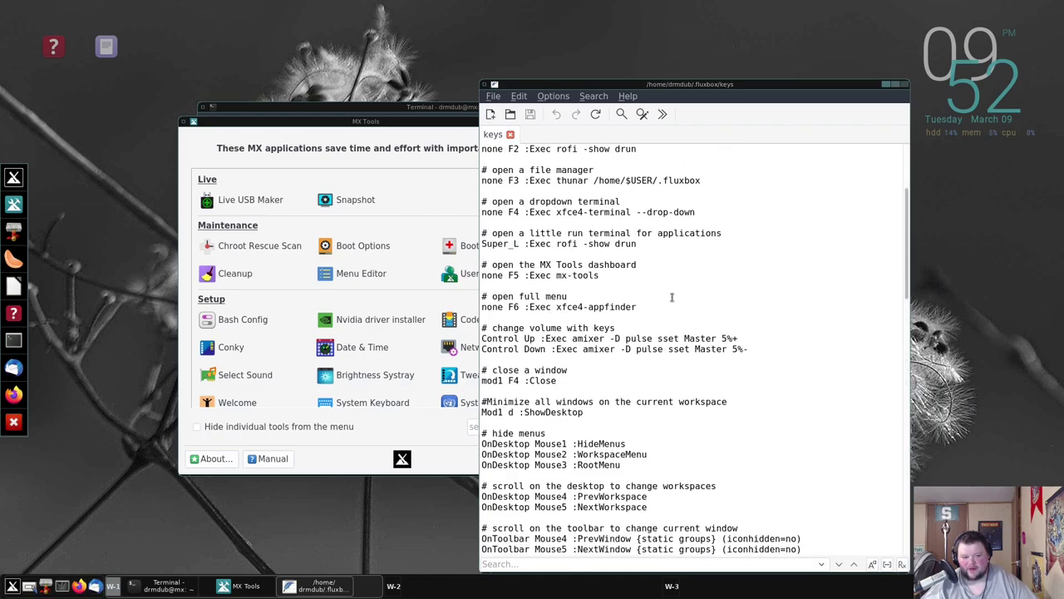
{"action": "scroll", "coordinate": [672, 297], "scroll_direction": "up", "scroll_amount": 2}
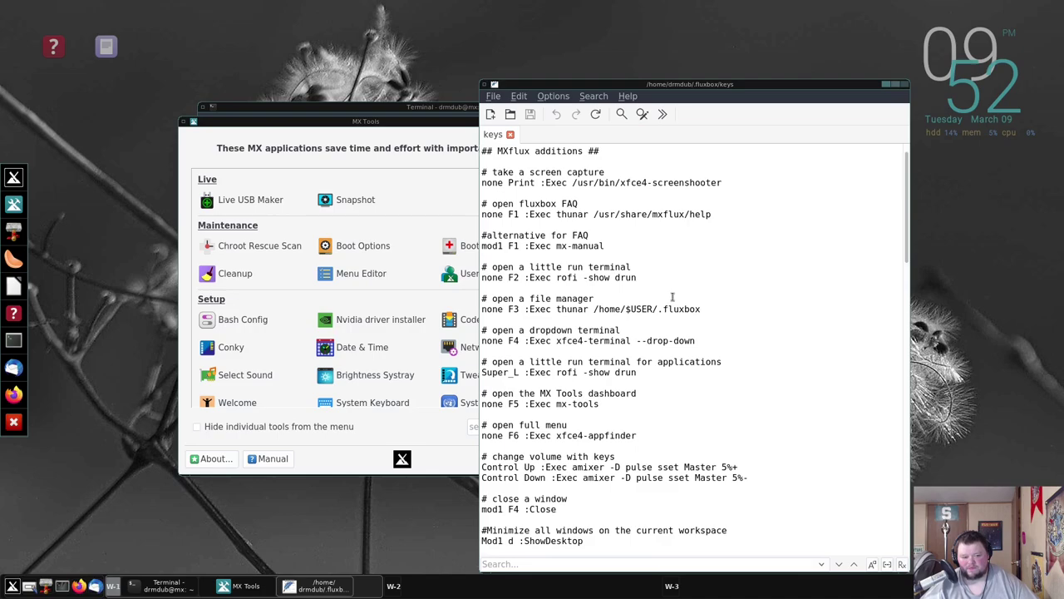
{"action": "scroll", "coordinate": [672, 297], "scroll_direction": "down", "scroll_amount": 1}
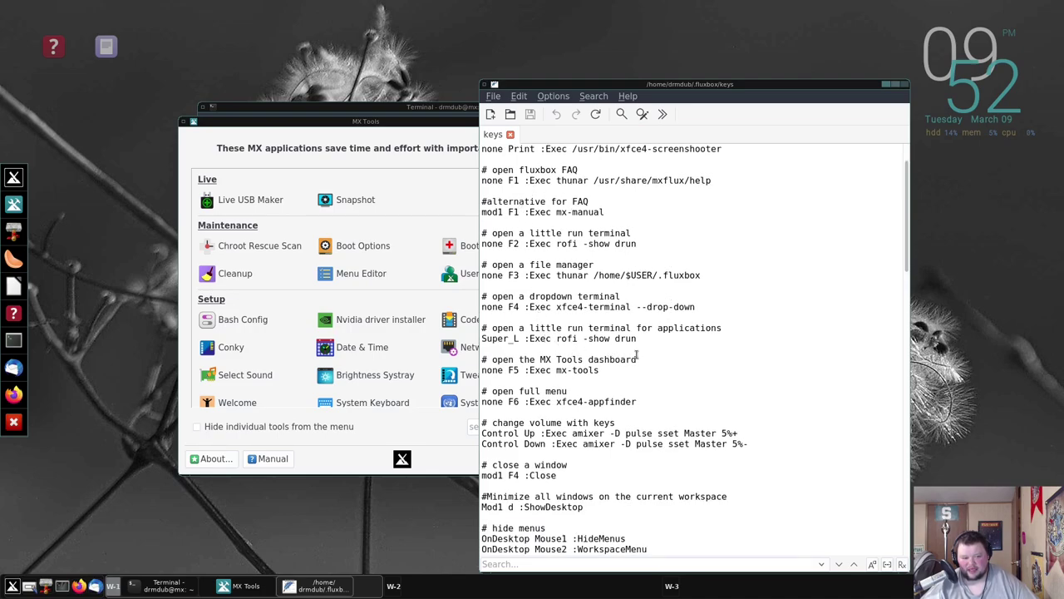
{"action": "scroll", "coordinate": [620, 366], "scroll_direction": "down", "scroll_amount": 1}
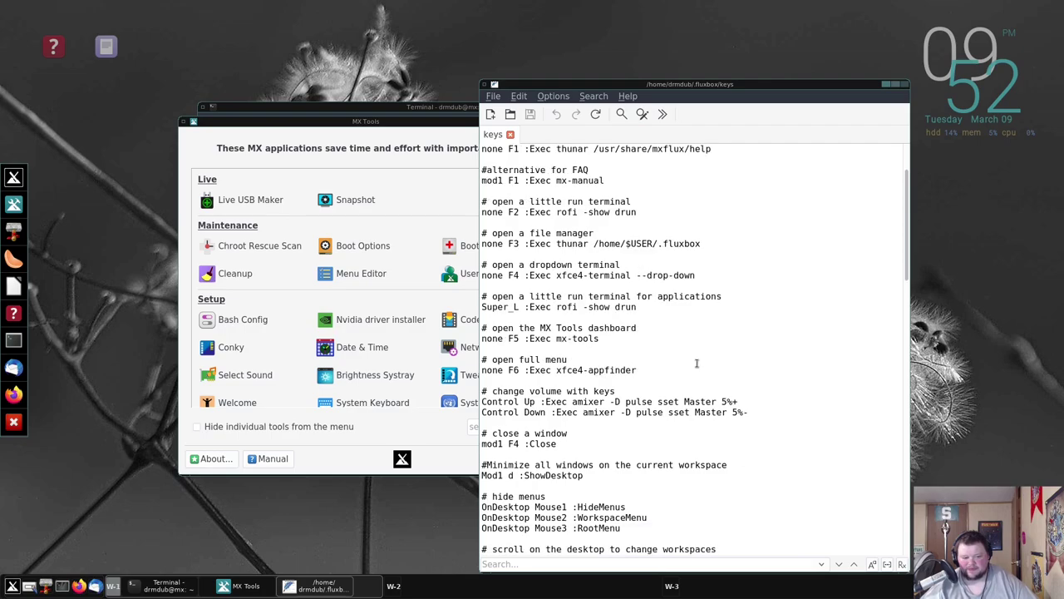
{"action": "left_click_drag", "start_coordinate": [697, 364], "coordinate": [701, 354]}
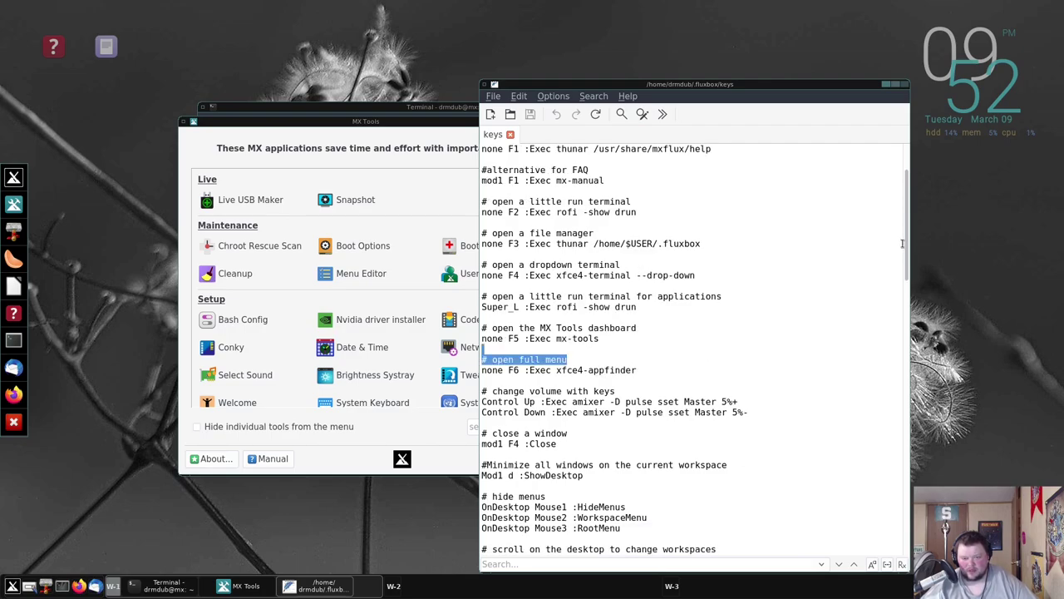
{"action": "left_click_drag", "start_coordinate": [906, 245], "coordinate": [919, 378]}
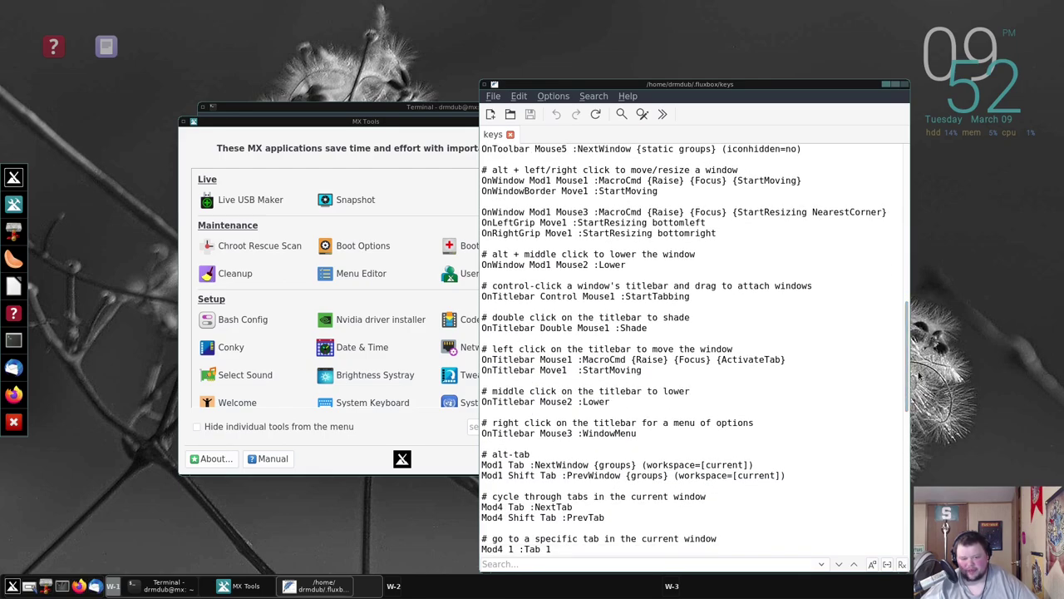
{"action": "scroll", "coordinate": [548, 399], "scroll_direction": "down", "scroll_amount": 6}
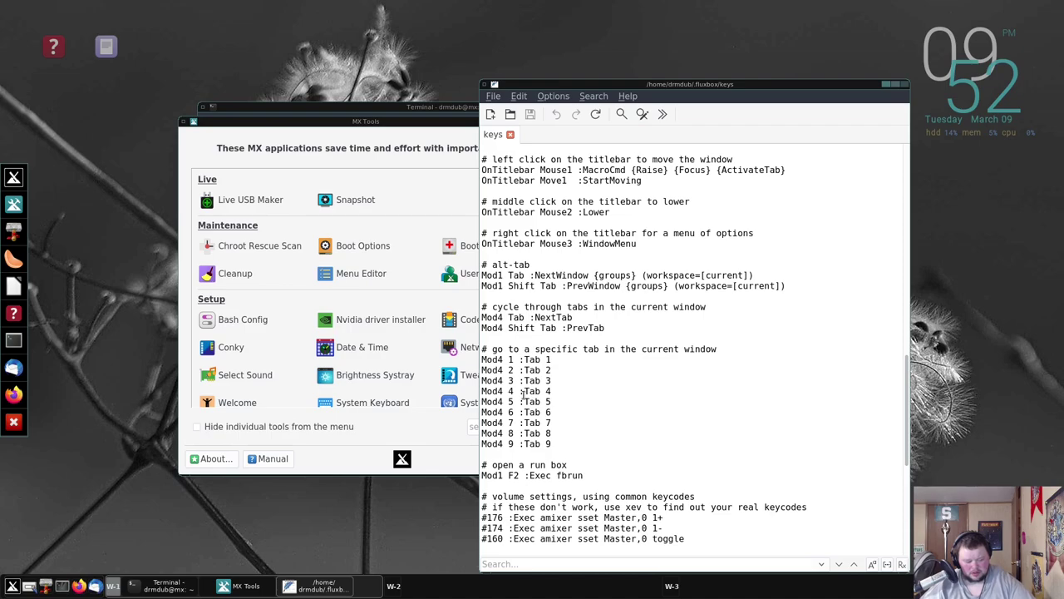
Step: Try the Mod4 tab-switching shortcut and erase the stray characters from the keys file
{"action": "key", "text": "ctrl+v"}
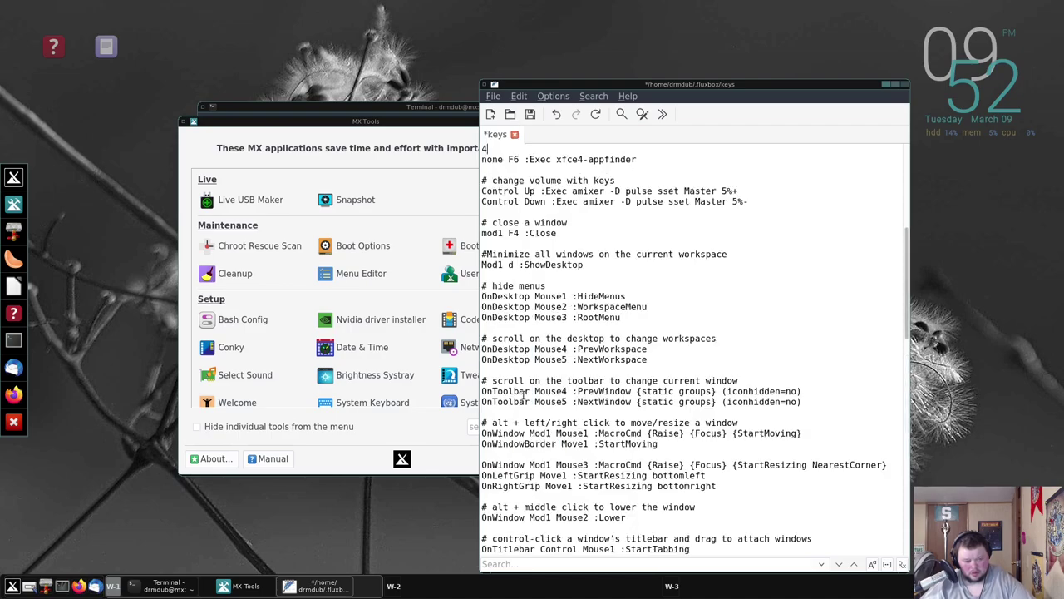
{"action": "key", "text": "BackSpace"}
{"action": "key", "text": "BackSpace"}
{"action": "key", "text": "BackSpace"}
{"action": "key", "text": "BackSpace"}
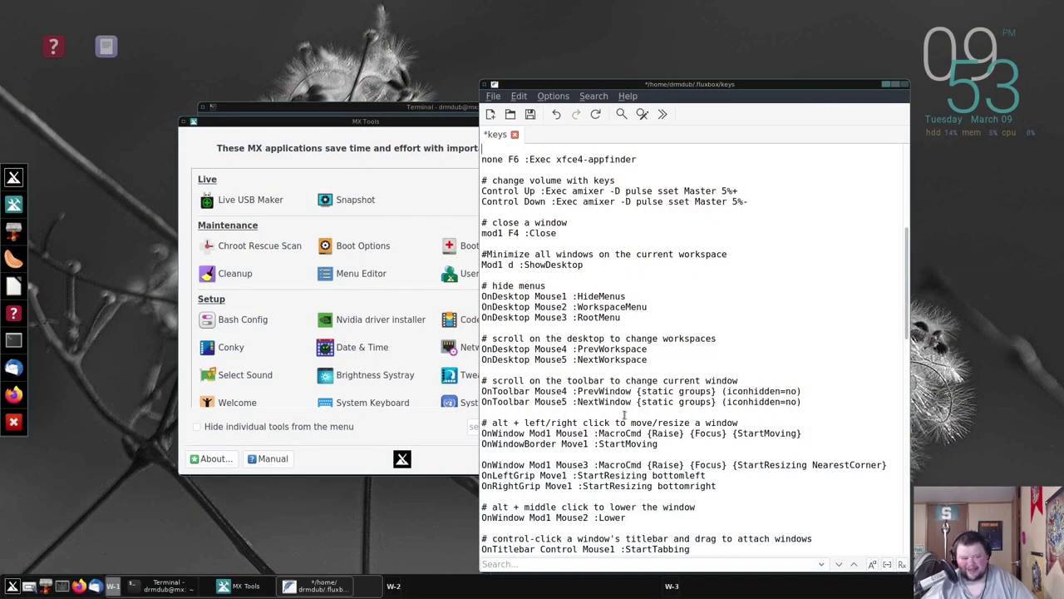
Step: Minimize and restore all windows with the show-desktop shortcut, and examine the titlebar and tab shortcuts in the keys file
{"action": "key", "text": "alt+d"}
{"action": "key", "text": "alt+d"}
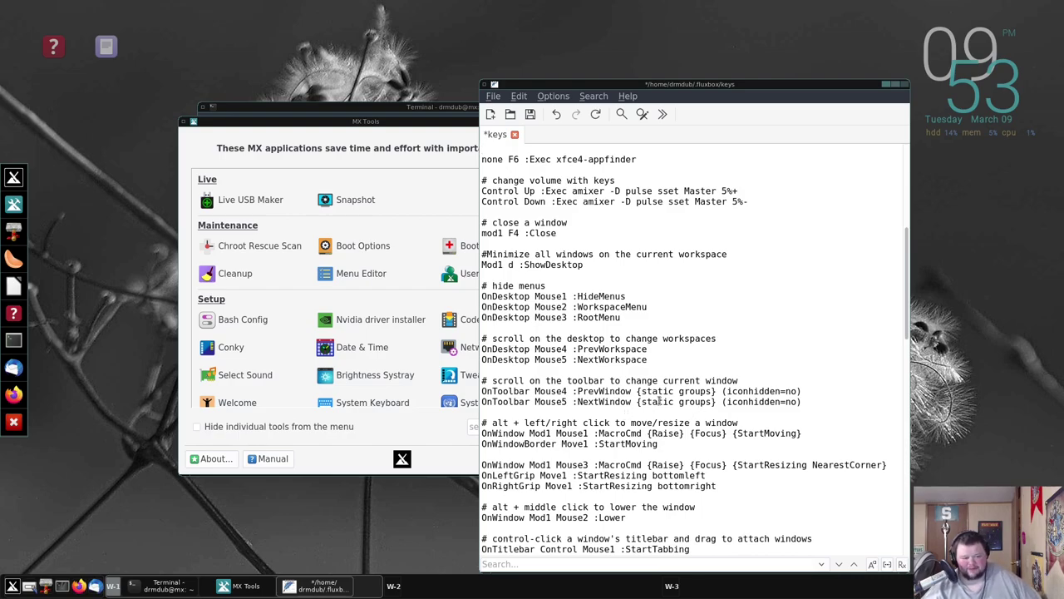
{"action": "scroll", "coordinate": [661, 401], "scroll_direction": "down", "scroll_amount": 2}
{"action": "scroll", "coordinate": [711, 406], "scroll_direction": "down", "scroll_amount": 2}
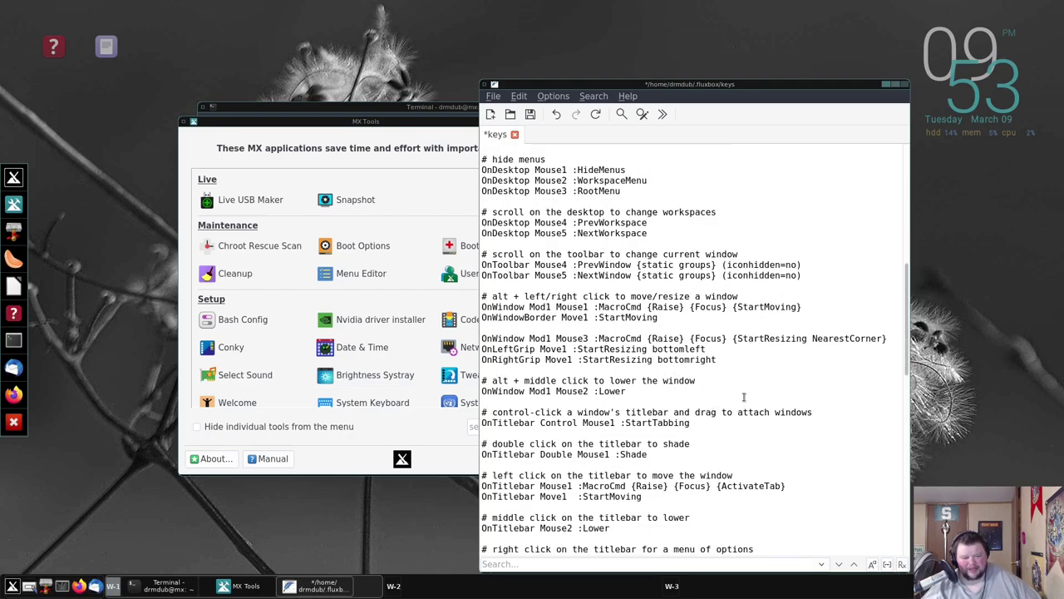
{"action": "left_click_drag", "start_coordinate": [908, 295], "coordinate": [912, 378]}
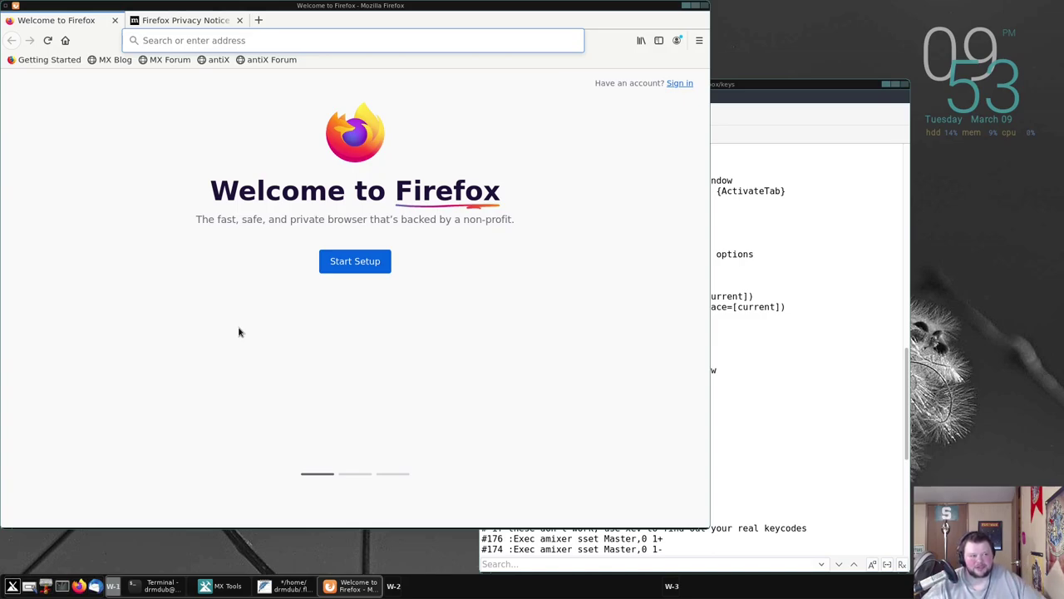
Step: Search the web in Firefox for "mod4" and refine the query to "mod4 key"
{"action": "left_click", "coordinate": [158, 40]}
{"action": "type", "text": "mod4"}
{"action": "key", "text": "Return"}
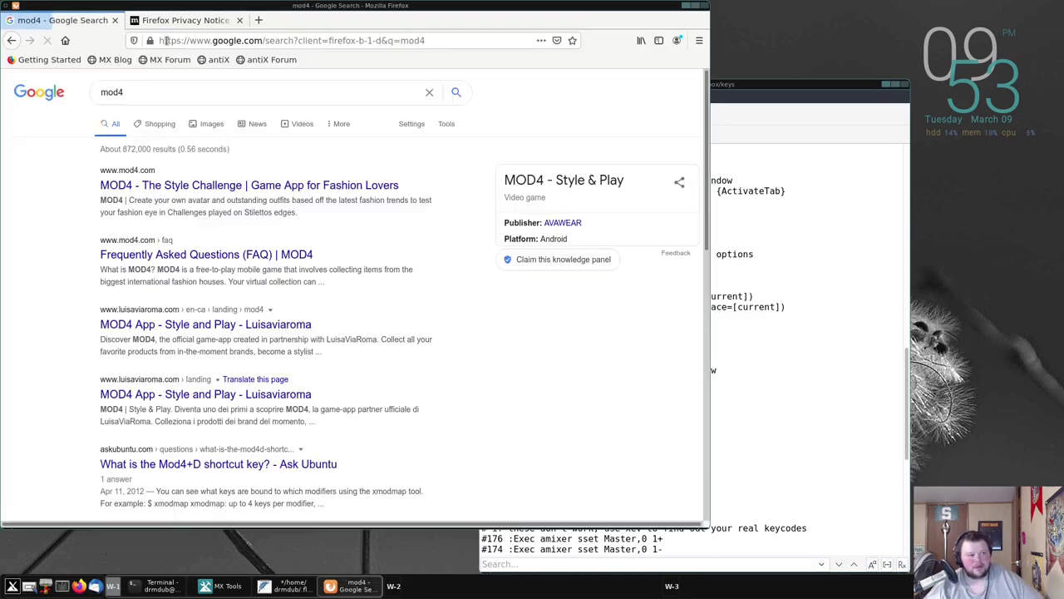
{"action": "left_click", "coordinate": [168, 91]}
{"action": "left_click", "coordinate": [119, 209]}
Step: Read the Unix & Linux Stack Exchange answer to "Mod, Meta, Super ... keys?" and return to the search results
{"action": "left_click", "coordinate": [257, 238]}
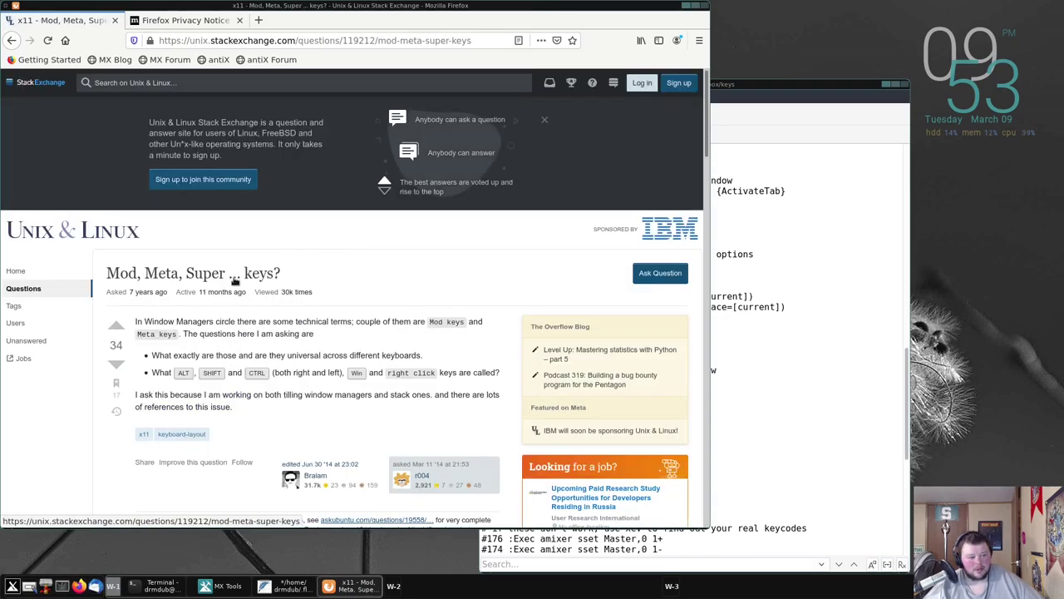
{"action": "scroll", "coordinate": [292, 326], "scroll_direction": "down", "scroll_amount": 10}
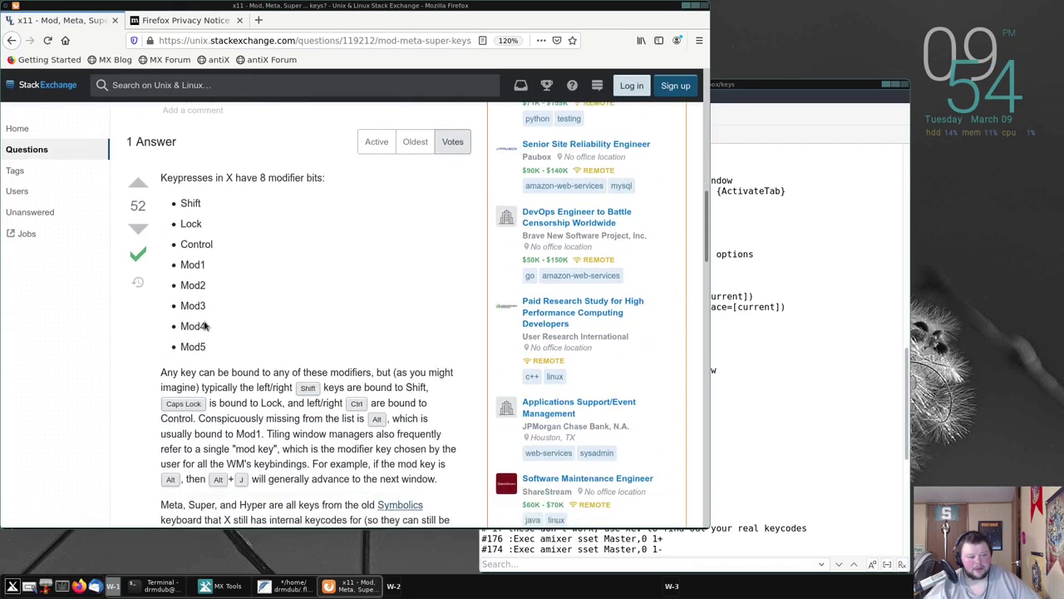
{"action": "scroll", "coordinate": [298, 329], "scroll_direction": "down", "scroll_amount": 8}
{"action": "scroll", "coordinate": [274, 337], "scroll_direction": "up", "scroll_amount": 5}
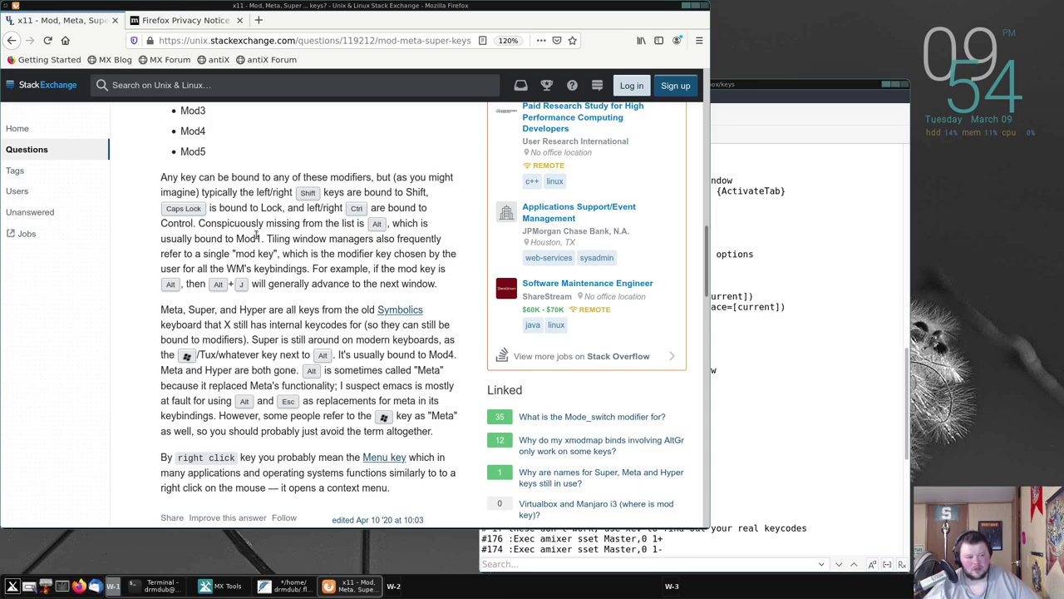
{"action": "scroll", "coordinate": [274, 258], "scroll_direction": "down", "scroll_amount": 5}
{"action": "key", "text": "alt+Left"}
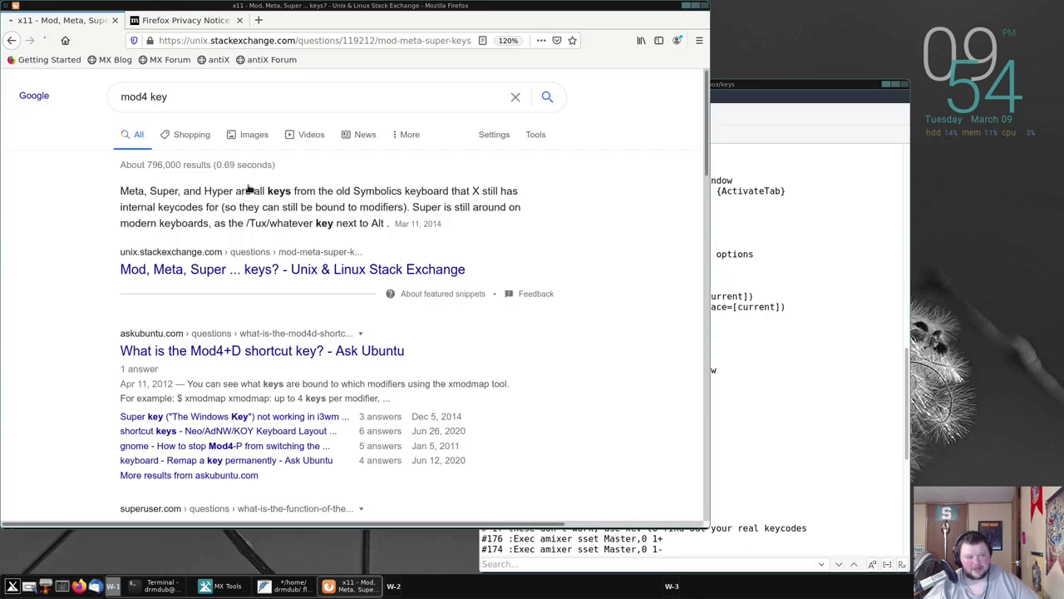
Step: Open the Ask Ubuntu question about the Mod4+D shortcut key, accept all cookies, read the xmodmap answer and return to the results
{"action": "left_click", "coordinate": [283, 305]}
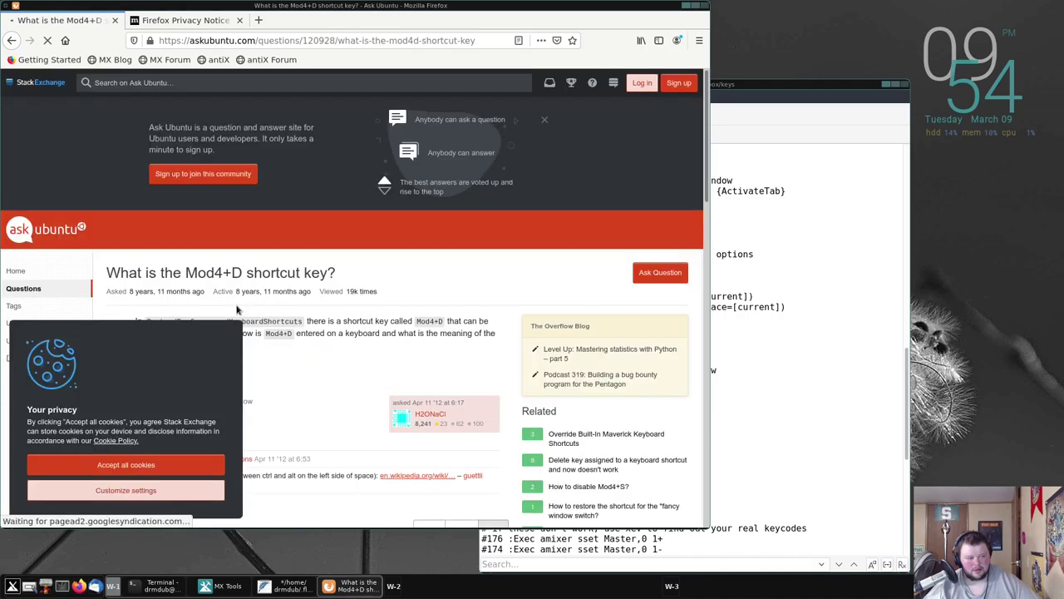
{"action": "left_click", "coordinate": [140, 465]}
{"action": "scroll", "coordinate": [296, 380], "scroll_direction": "down", "scroll_amount": 5}
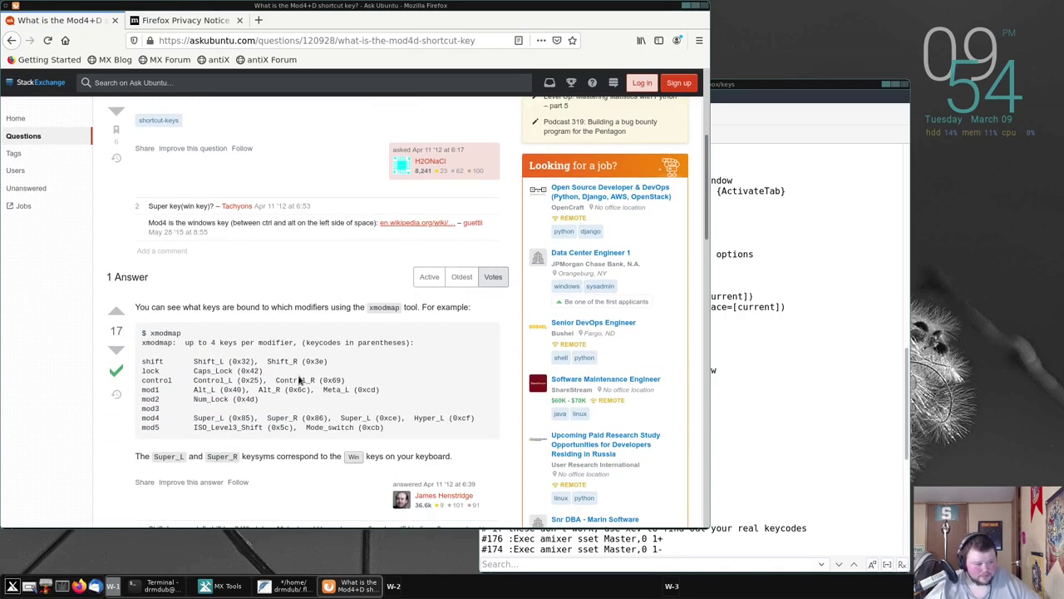
{"action": "key", "text": "alt+Left"}
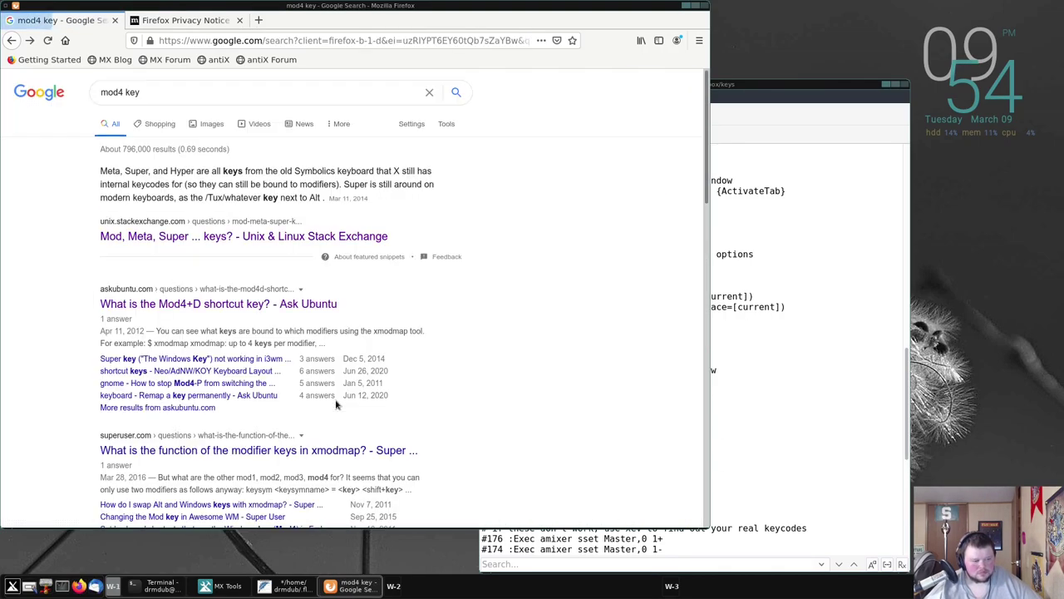
Step: Read the Super User answer on the function of modifier keys in xmodmap and return to the search results
{"action": "left_click", "coordinate": [225, 452]}
{"action": "left_click", "coordinate": [133, 465]}
{"action": "scroll", "coordinate": [252, 416], "scroll_direction": "down", "scroll_amount": 5}
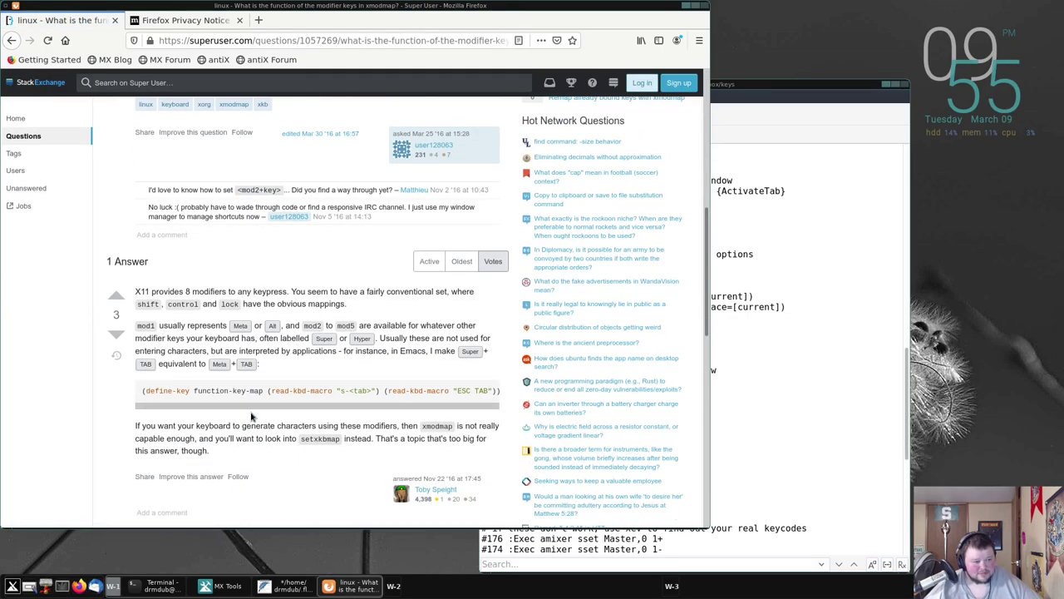
{"action": "scroll", "coordinate": [252, 415], "scroll_direction": "down", "scroll_amount": 2}
{"action": "key", "text": "alt+Left"}
Step: Check the Stack Overflow answer on setting up Super/Windows/mod4 key bindings for Eclipse and return to the search results
{"action": "scroll", "coordinate": [244, 411], "scroll_direction": "down", "scroll_amount": 4}
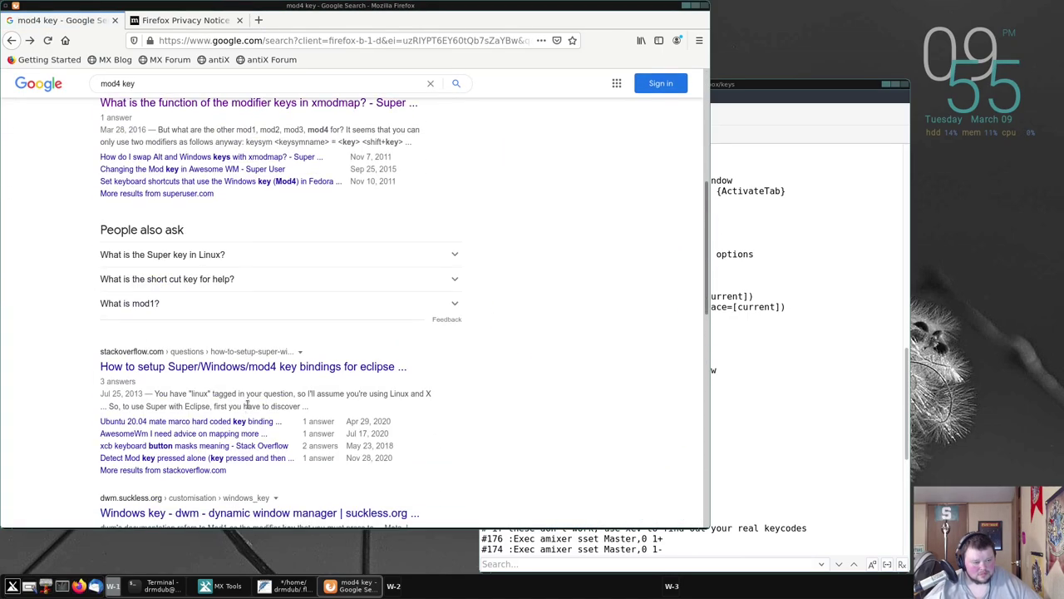
{"action": "left_click", "coordinate": [162, 370]}
{"action": "scroll", "coordinate": [162, 366], "scroll_direction": "down", "scroll_amount": 5}
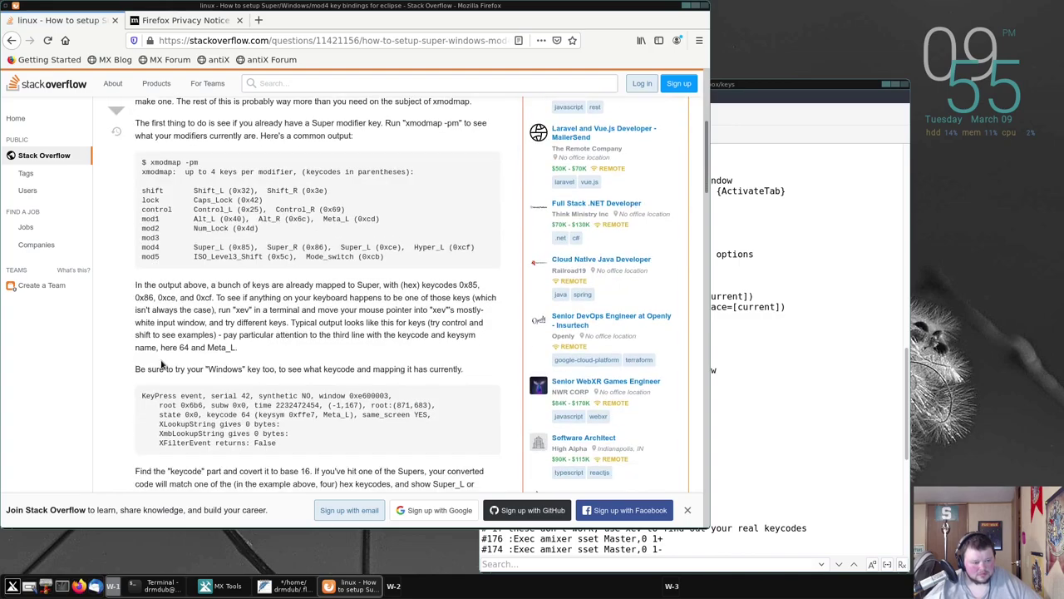
{"action": "key", "text": "alt+Left"}
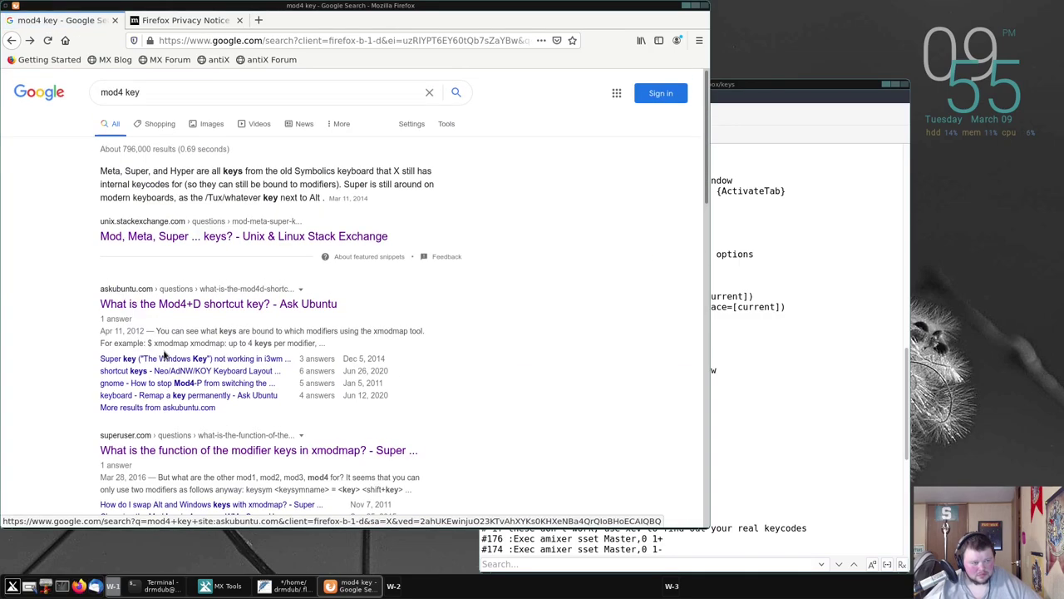
Step: Search for "mod4 key alt" and open the Ask Ubuntu question on making right Alt work as a Win(Super) key
{"action": "triple_click", "coordinate": [133, 92]}
{"action": "type", "text": "mod4 key alt"}
{"action": "key", "text": "Return"}
{"action": "left_click", "coordinate": [187, 254]}
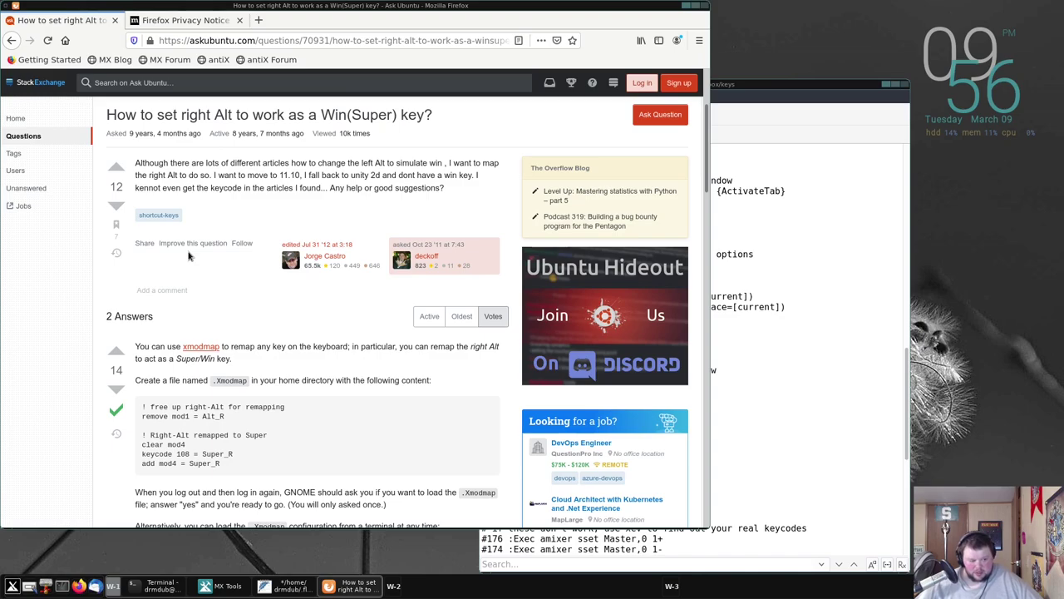
Step: Bring the keys file window to the front and cycle through the open windows with the window-switching shortcut
{"action": "left_click", "coordinate": [747, 88]}
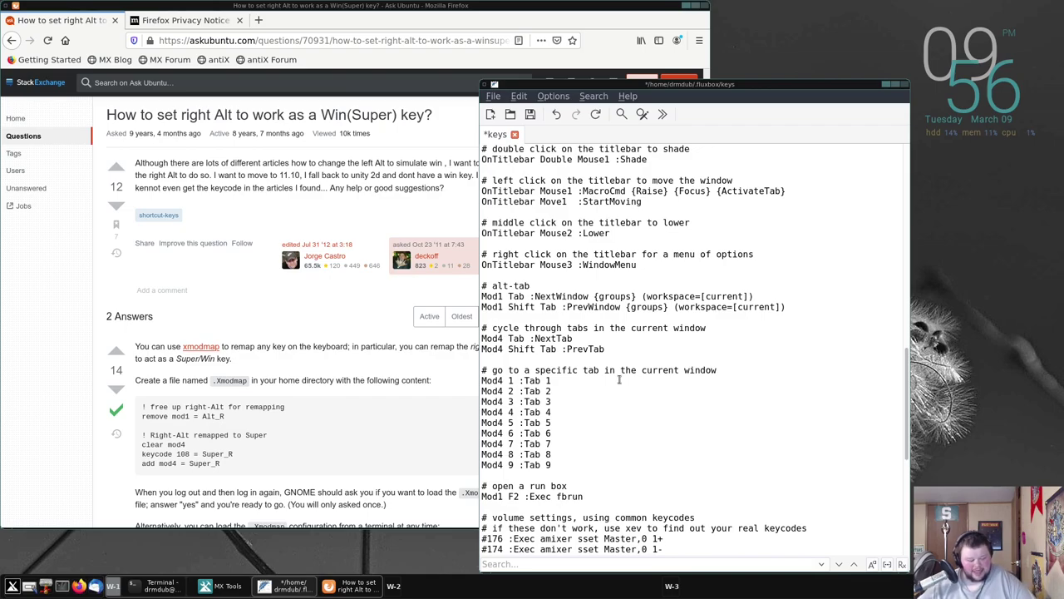
{"action": "key", "text": "alt+Tab"}
{"action": "key", "text": "alt+Tab"}
{"action": "key", "text": "alt+Tab"}
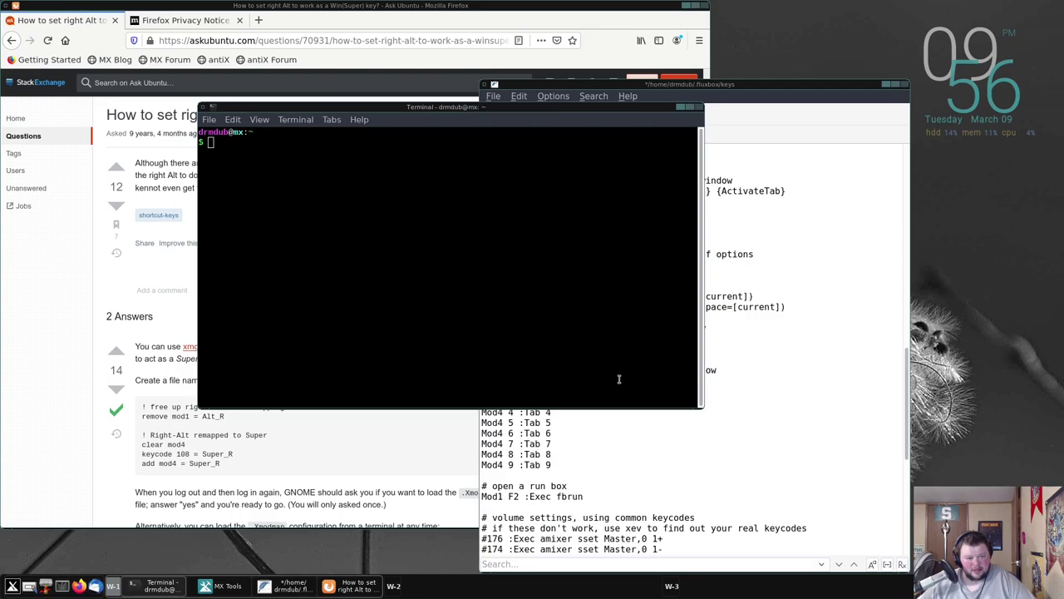
{"action": "key", "text": "alt+Tab"}
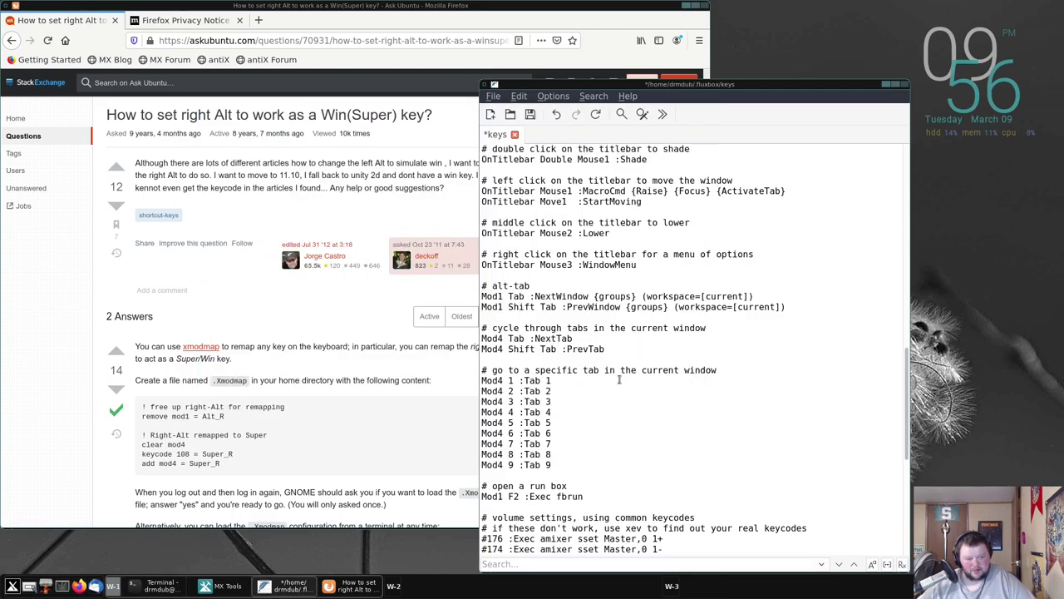
{"action": "key", "text": "alt+Tab"}
{"action": "key", "text": "alt+Tab"}
{"action": "key", "text": "alt+Tab"}
{"action": "key", "text": "alt+Tab"}
{"action": "key", "text": "alt+Tab"}
{"action": "key", "text": "alt+Tab"}
{"action": "key", "text": "alt+Tab"}
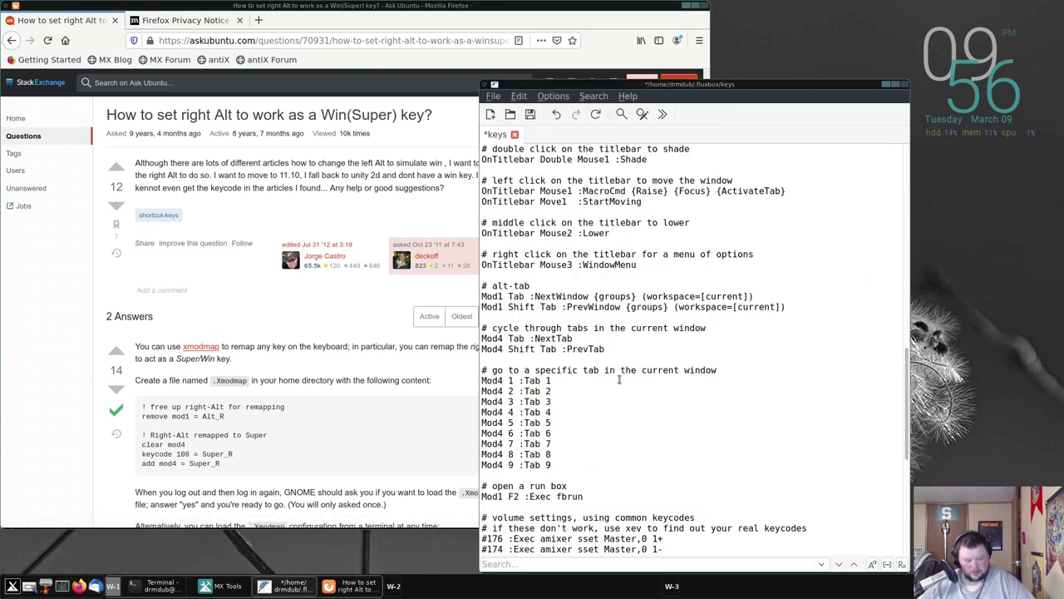
Step: Try the Mod4 shortcut for going to tab 3 and delete the stray 3s from the OnToolbar Mouse5 line
{"action": "scroll", "coordinate": [619, 380], "scroll_direction": "up", "scroll_amount": 5}
{"action": "type", "text": "33333tic groups} (iconhidden=no"}
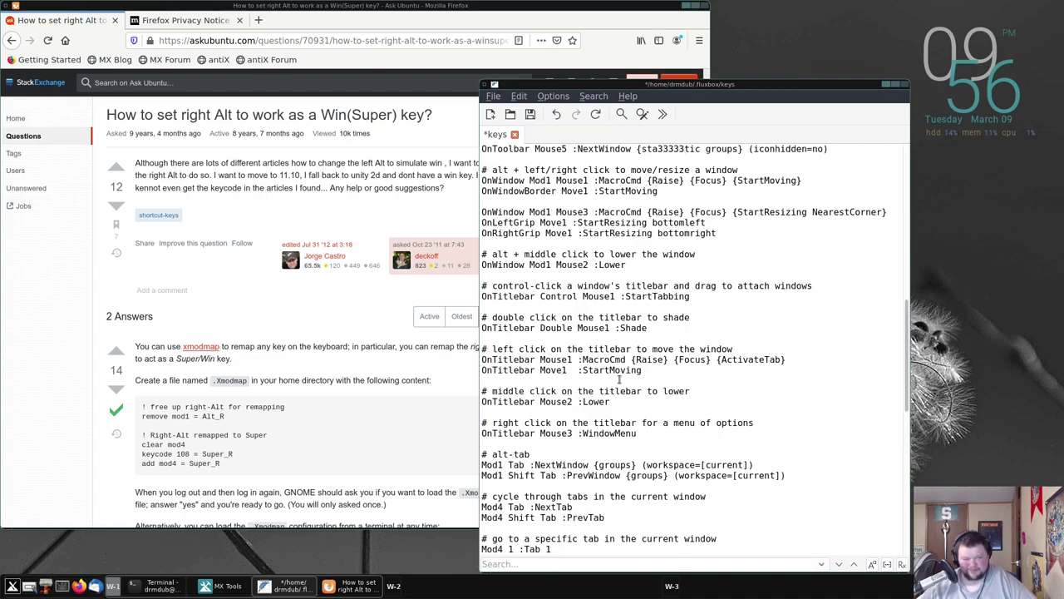
{"action": "key", "text": "BackSpace"}
{"action": "key", "text": "BackSpace"}
{"action": "key", "text": "BackSpace"}
{"action": "key", "text": "BackSpace"}
{"action": "key", "text": "BackSpace"}
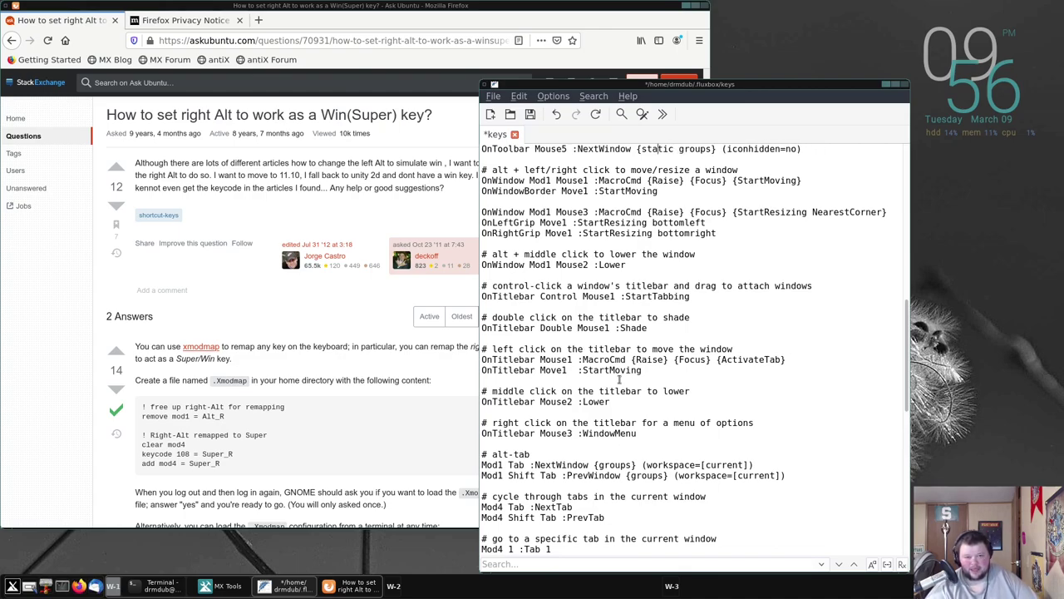